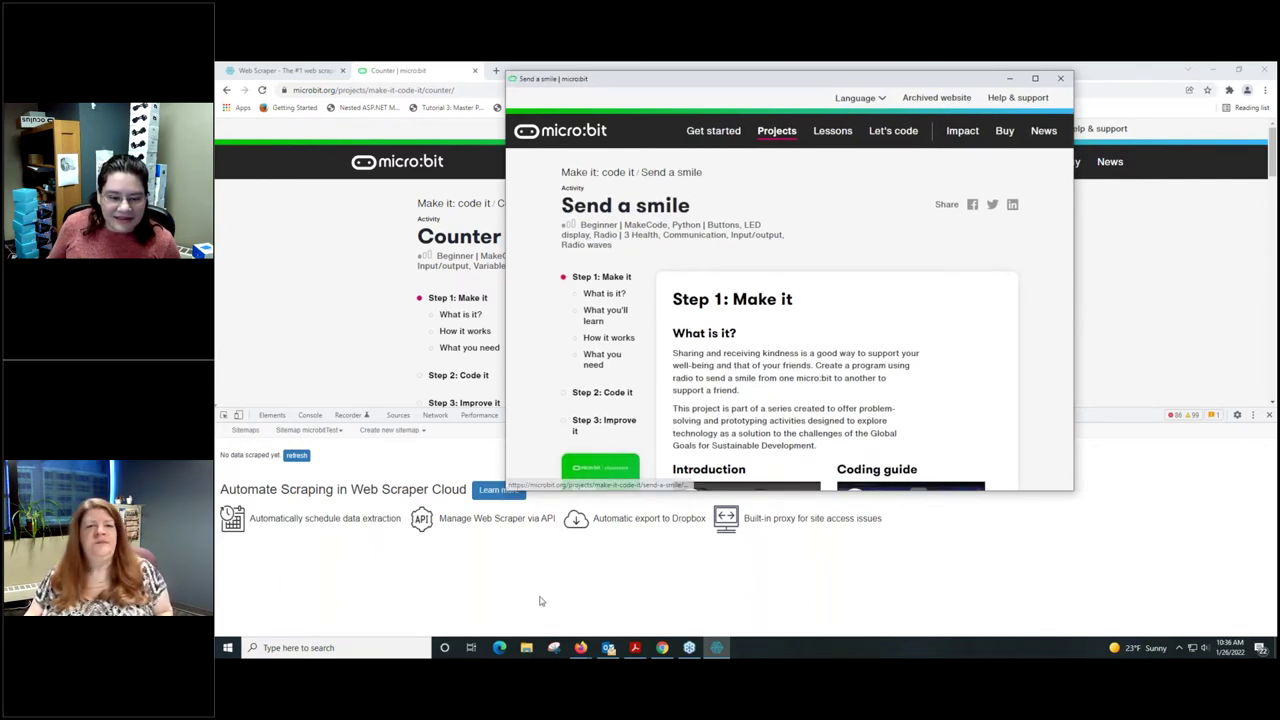
Open microbitProjects (1).csv from the Downloads folder in Excel and widen the data columns to fit their contents.
{"action": "left_click", "coordinate": [527, 649]}
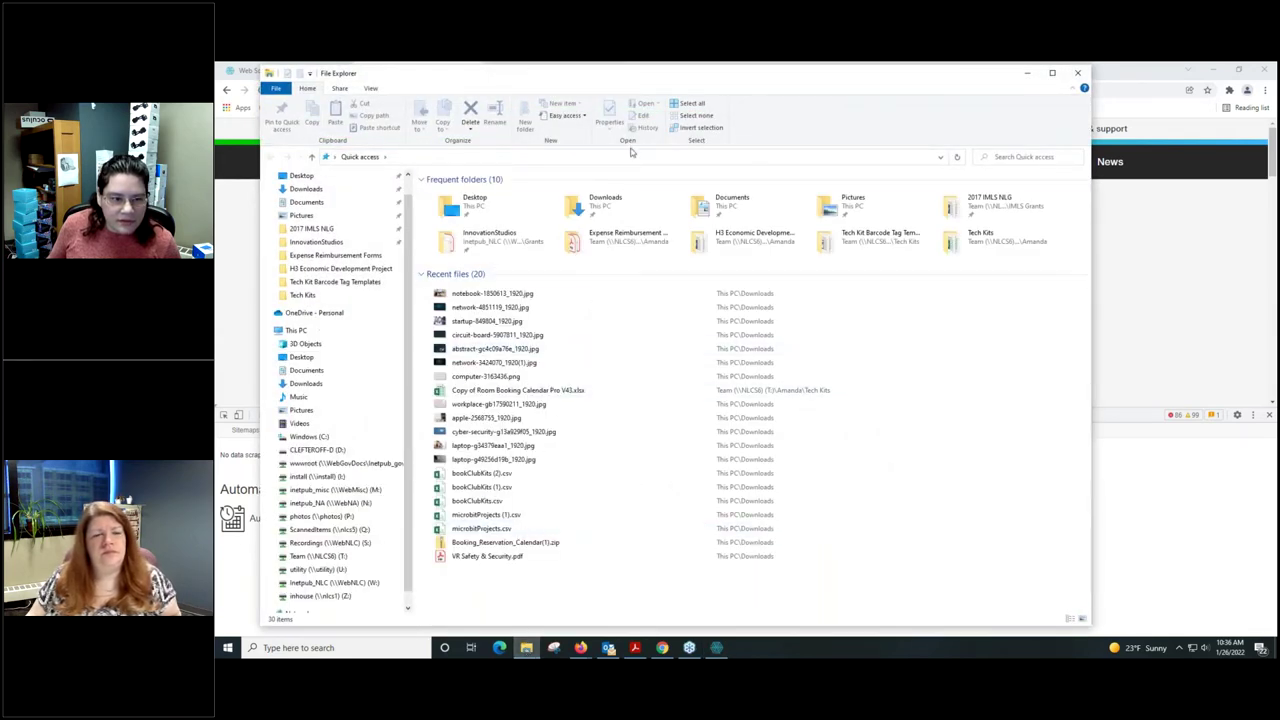
{"action": "left_click", "coordinate": [609, 204]}
{"action": "double_click", "coordinate": [609, 204]}
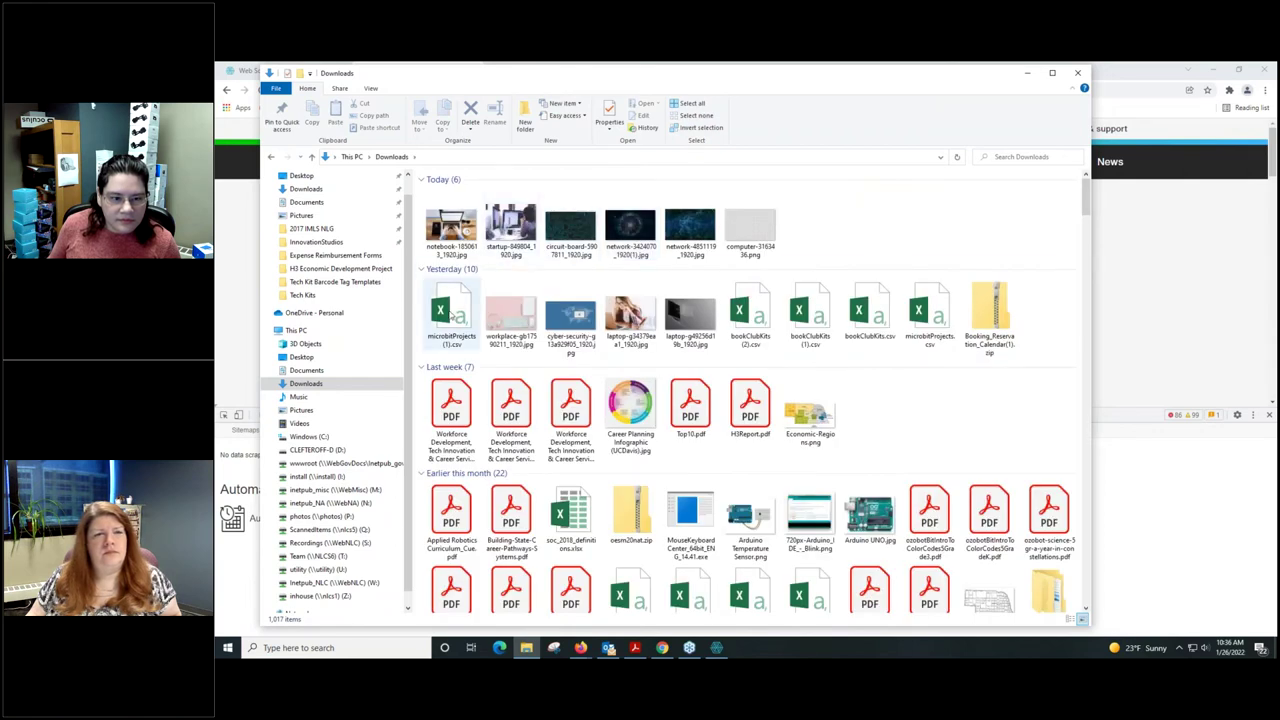
{"action": "left_click", "coordinate": [452, 314]}
{"action": "double_click", "coordinate": [452, 314]}
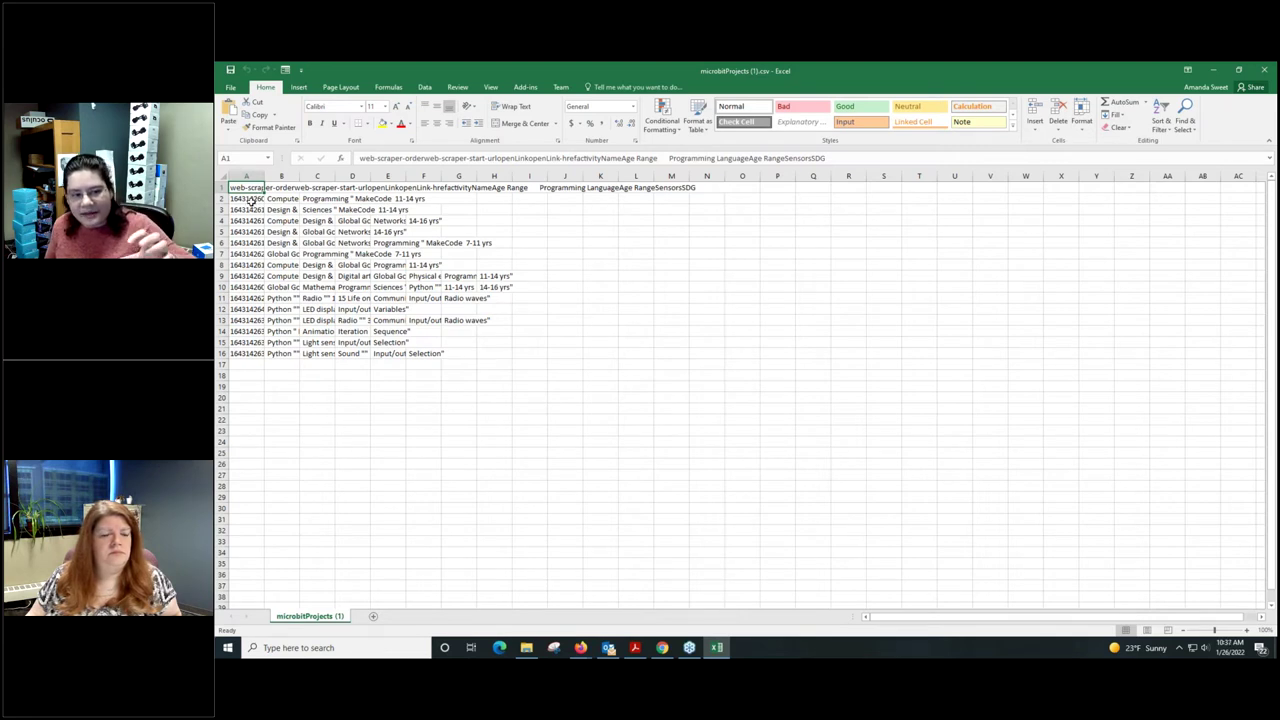
{"action": "left_click_drag", "start_coordinate": [264, 176], "coordinate": [862, 175]}
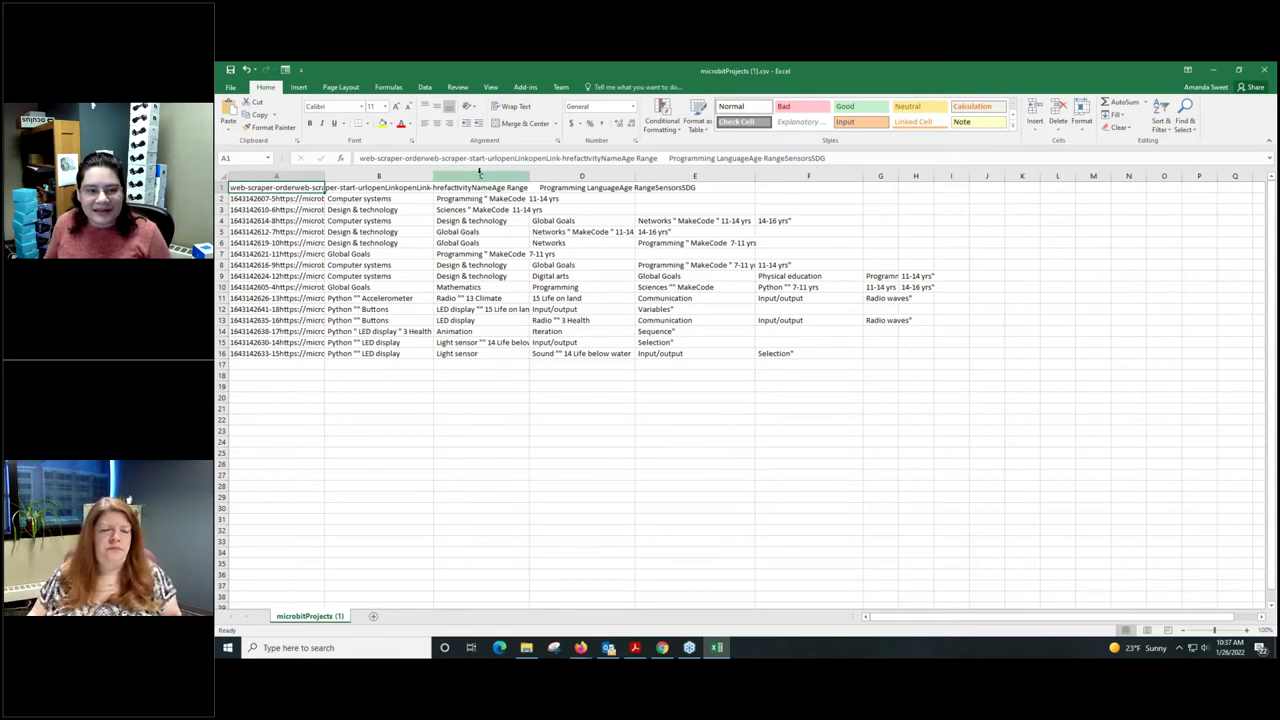
Run Text to Columns on column C as Delimited, using only the Other delimiter and the Text column format.
{"action": "left_click_drag", "start_coordinate": [480, 172], "coordinate": [869, 216]}
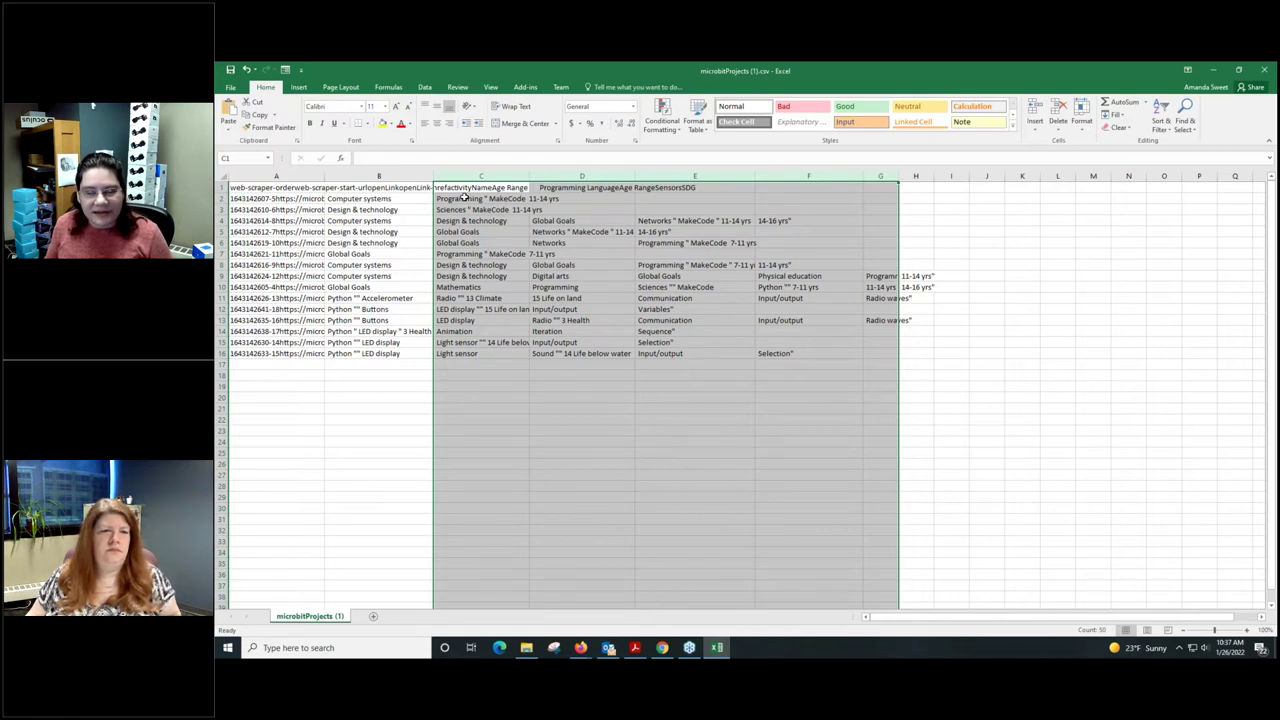
{"action": "left_click", "coordinate": [465, 176]}
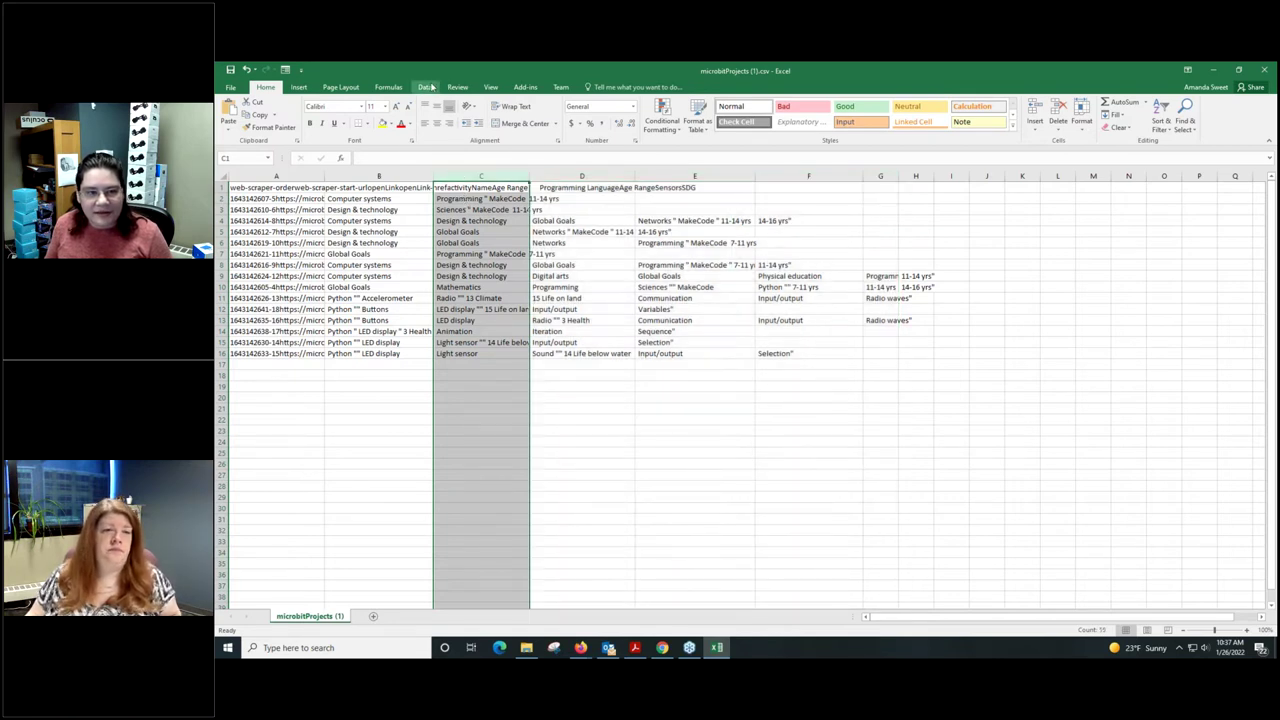
{"action": "left_click", "coordinate": [425, 88]}
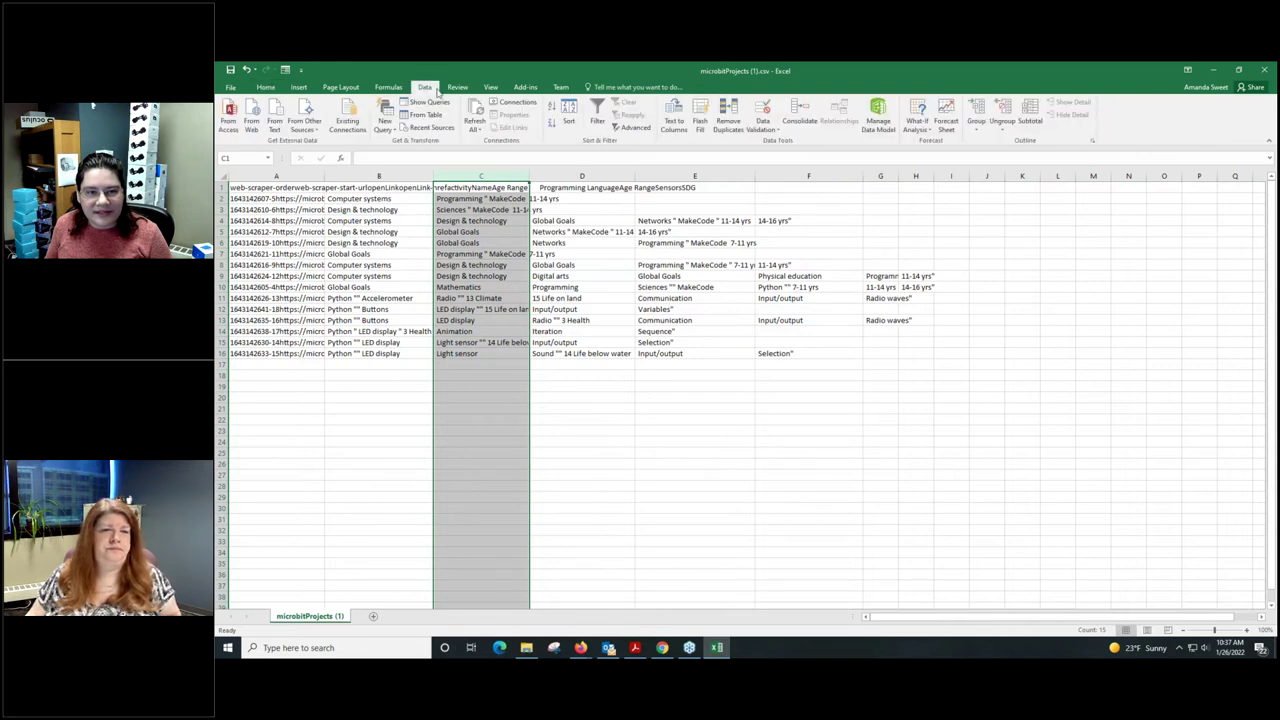
{"action": "left_click", "coordinate": [674, 120]}
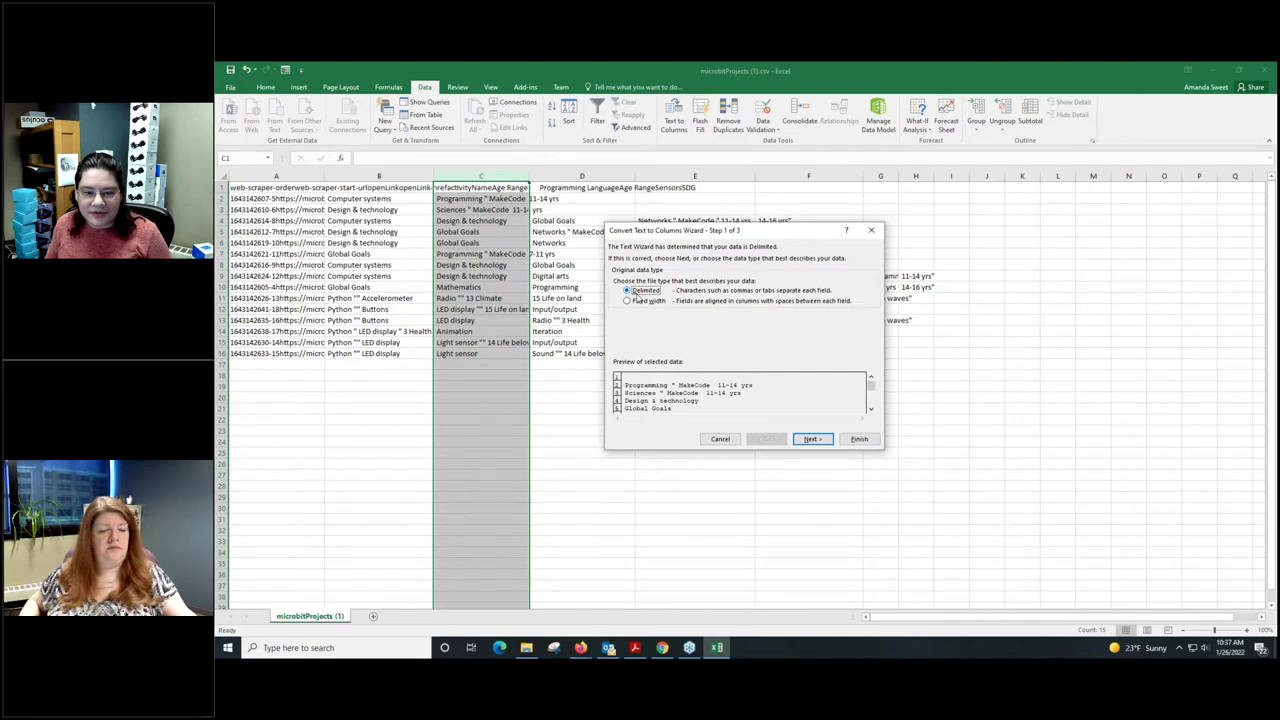
{"action": "left_click", "coordinate": [812, 440]}
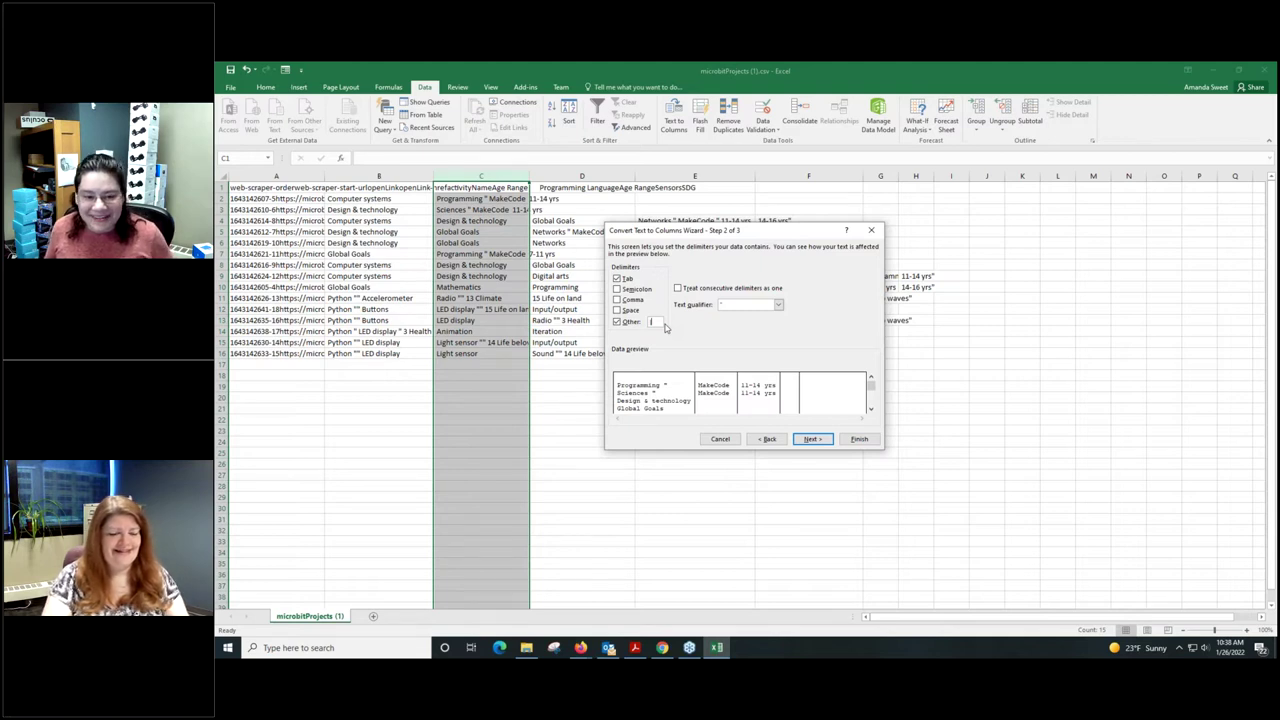
{"action": "left_click", "coordinate": [617, 278]}
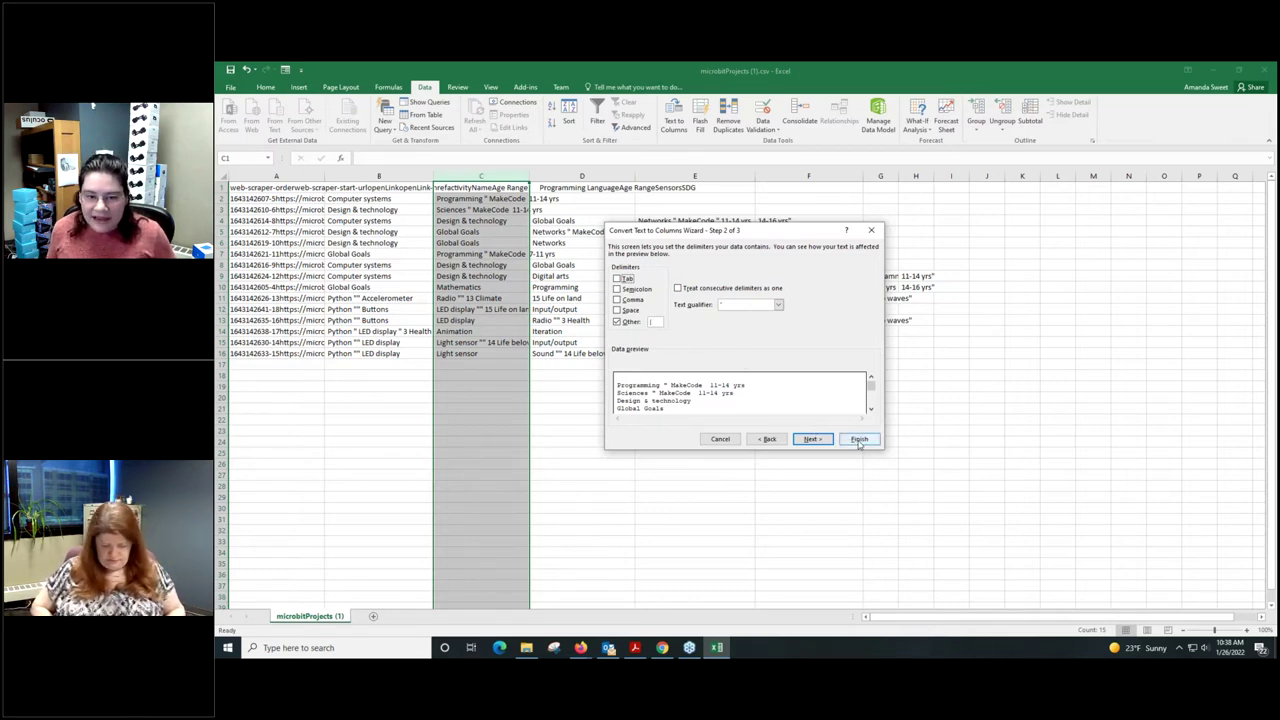
{"action": "left_click", "coordinate": [820, 441]}
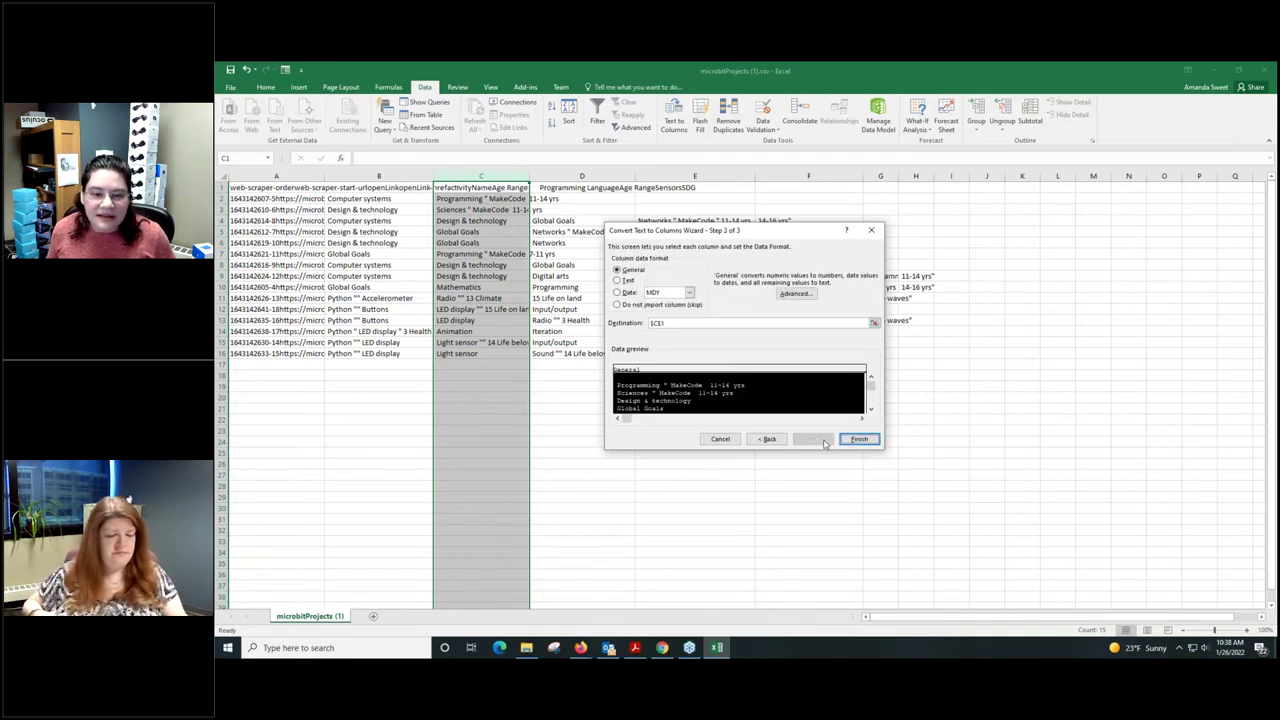
{"action": "left_click", "coordinate": [618, 281]}
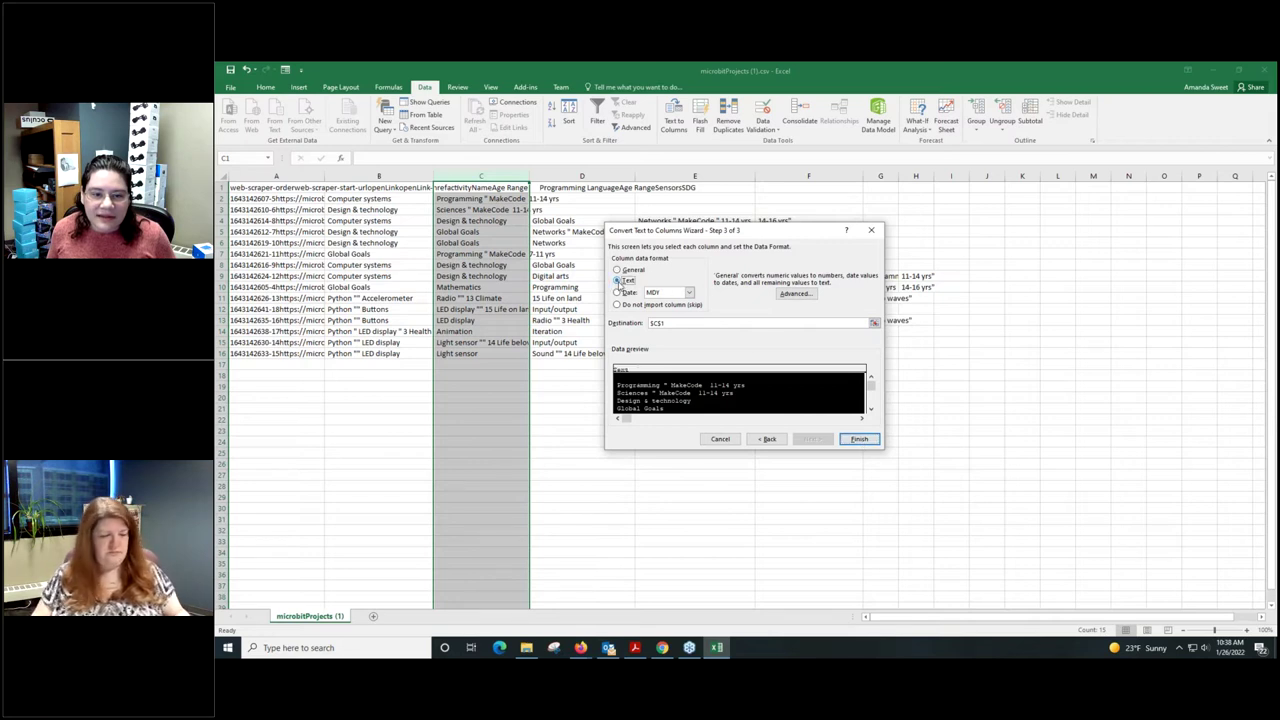
{"action": "left_click", "coordinate": [859, 440]}
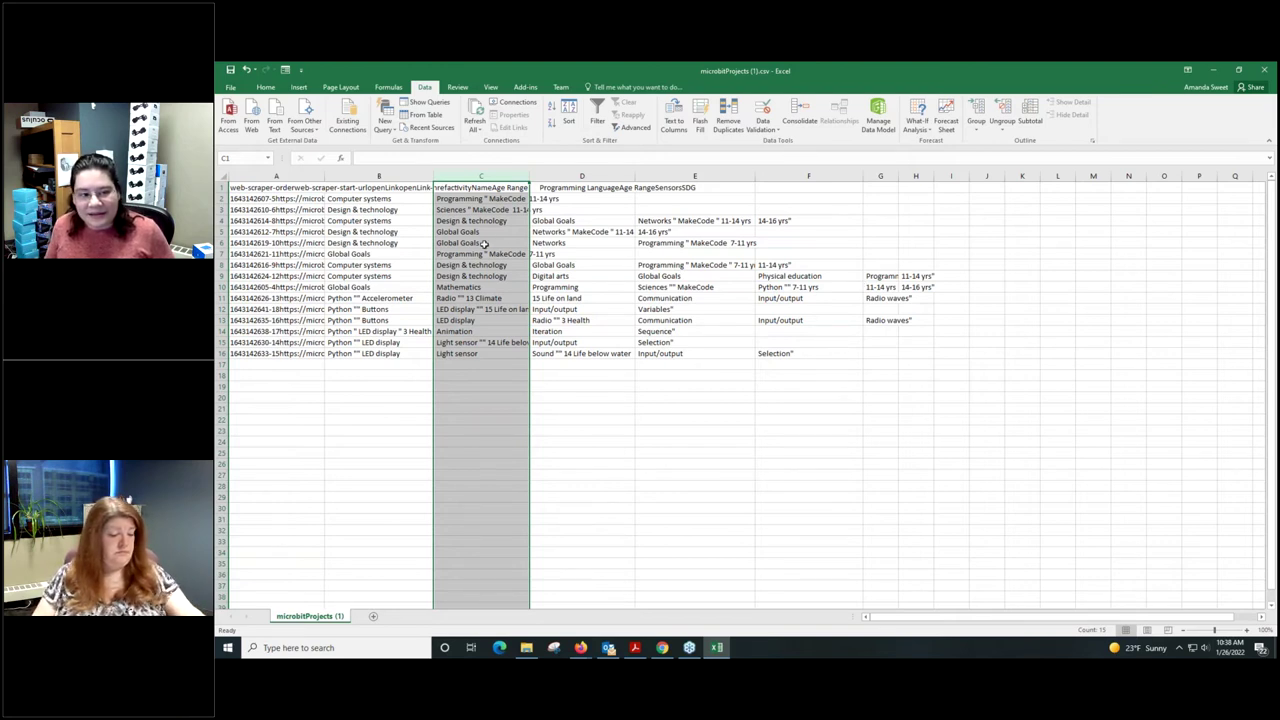
Widen column A to show more of the scraped header text and the micro:bit links.
{"action": "left_click", "coordinate": [350, 188]}
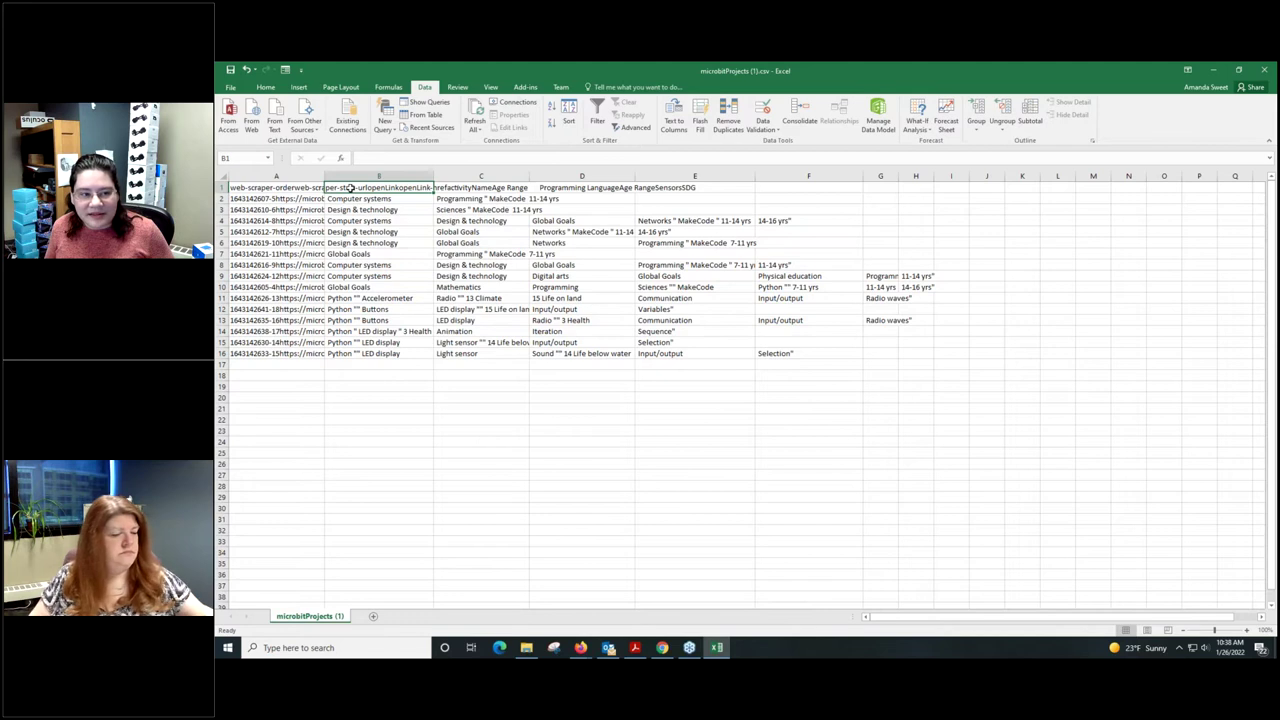
{"action": "left_click_drag", "start_coordinate": [322, 177], "coordinate": [496, 185]}
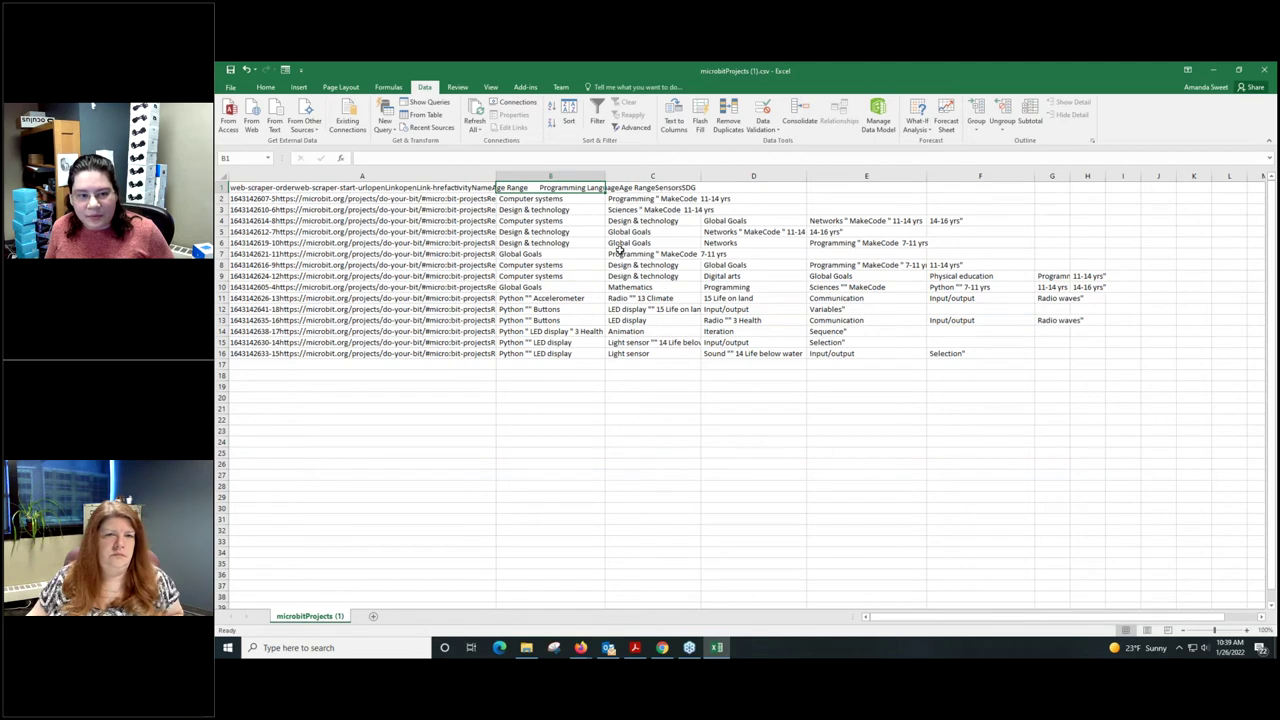
{"action": "left_click_drag", "start_coordinate": [496, 177], "coordinate": [583, 182]}
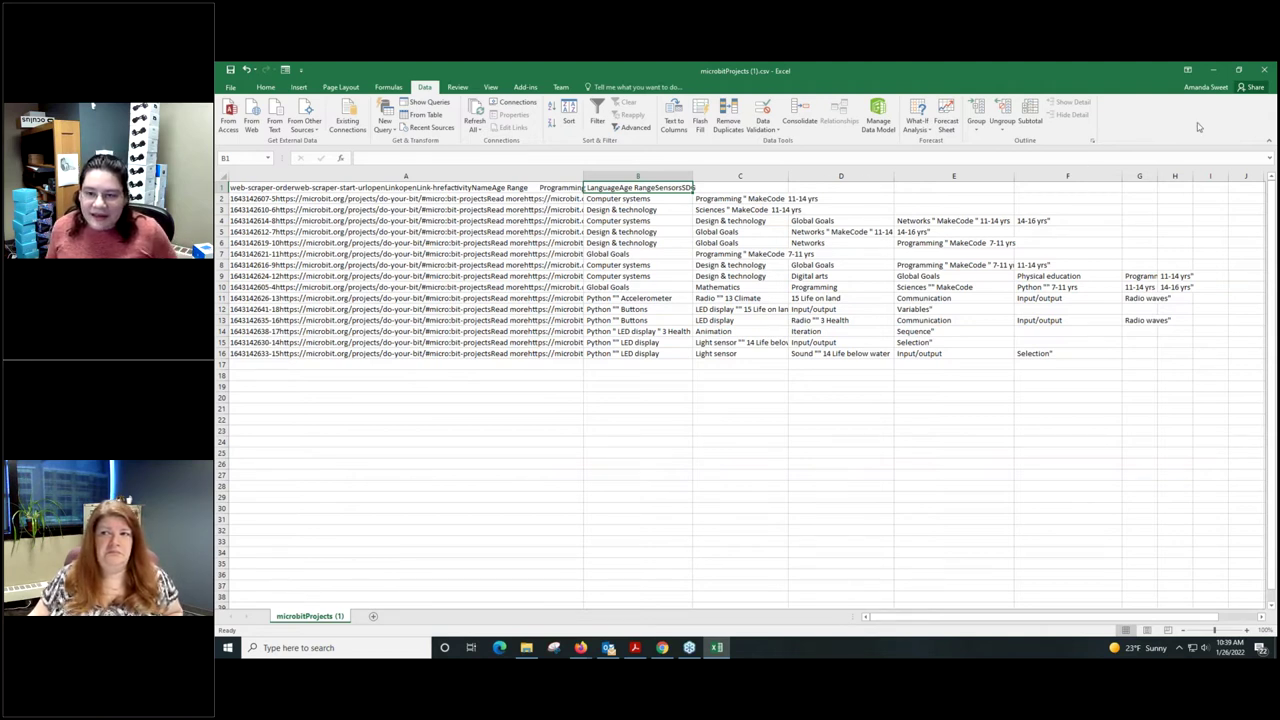
Minimize the Excel and File Explorer windows and switch to the Web Scraper 101 presentation in Firefox.
{"action": "left_click", "coordinate": [1213, 71]}
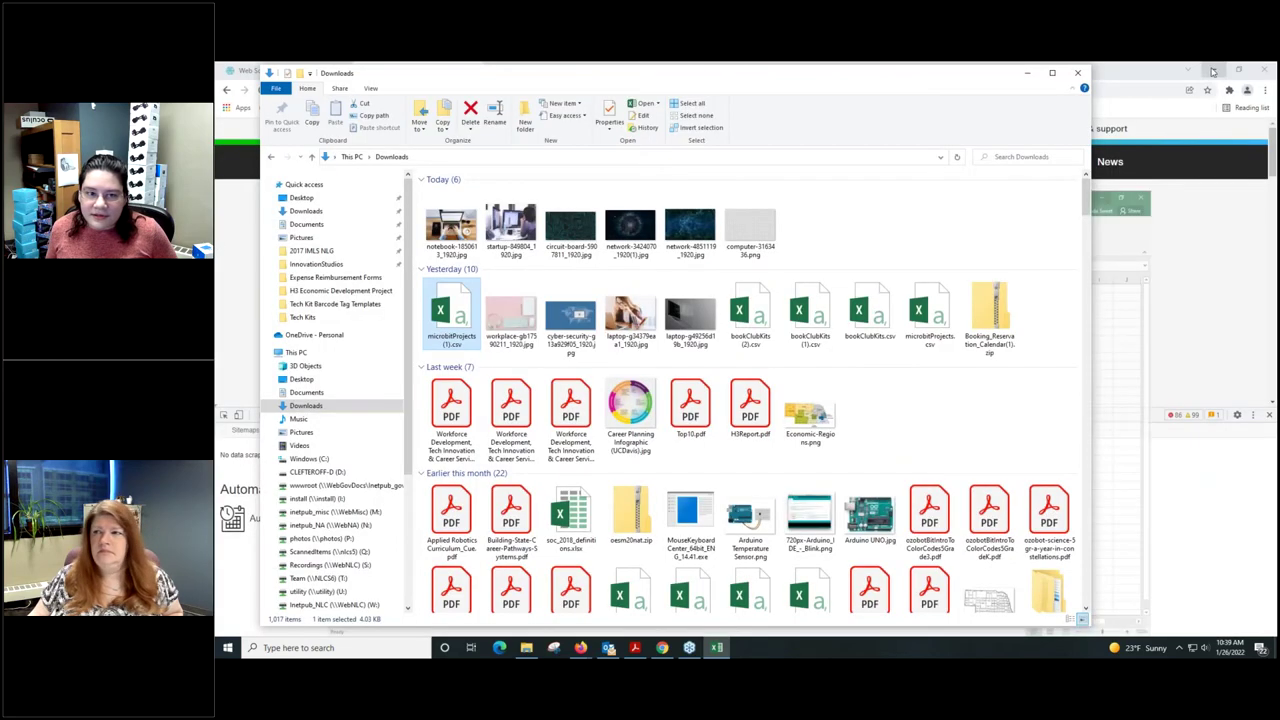
{"action": "left_click", "coordinate": [1026, 72]}
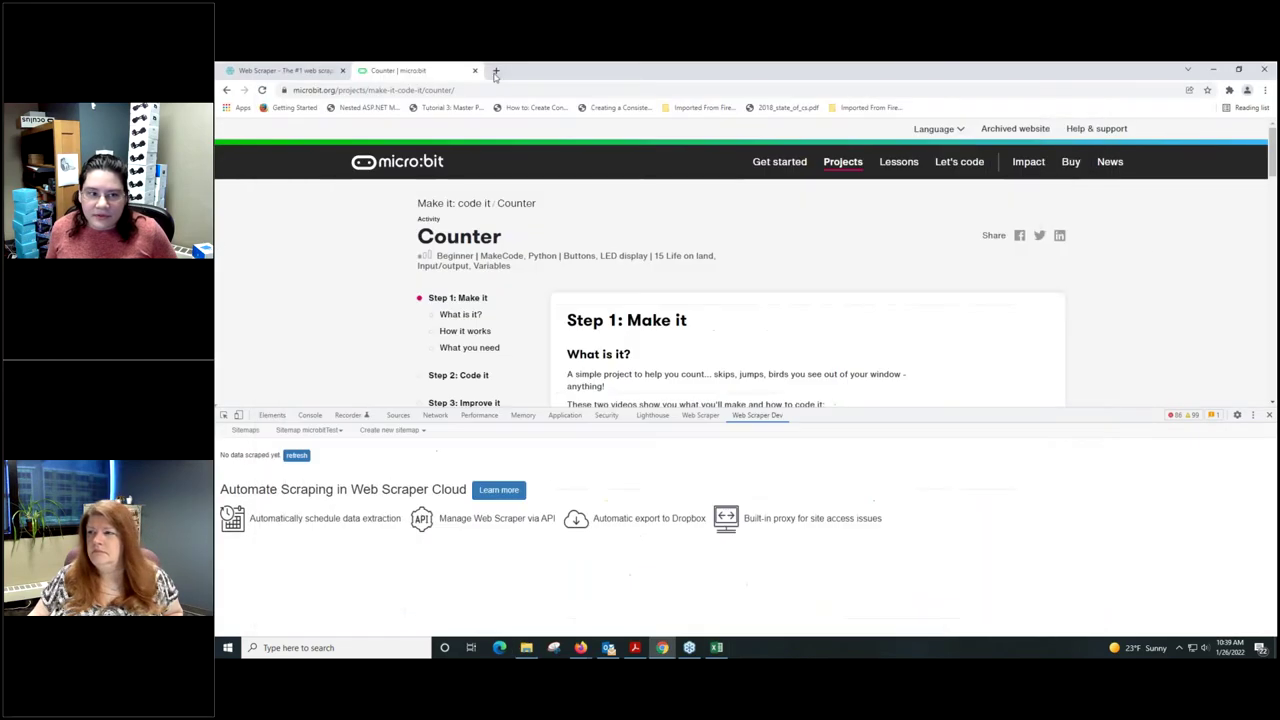
{"action": "left_click", "coordinate": [494, 71]}
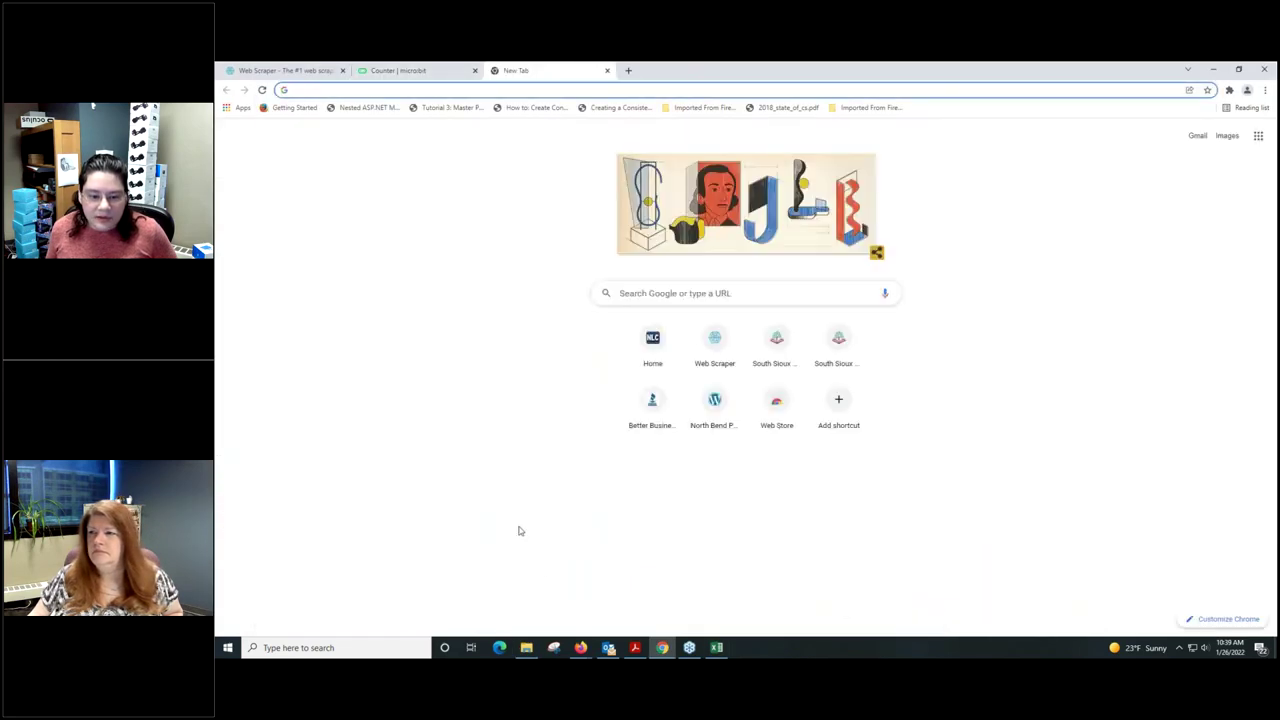
{"action": "left_click", "coordinate": [580, 647]}
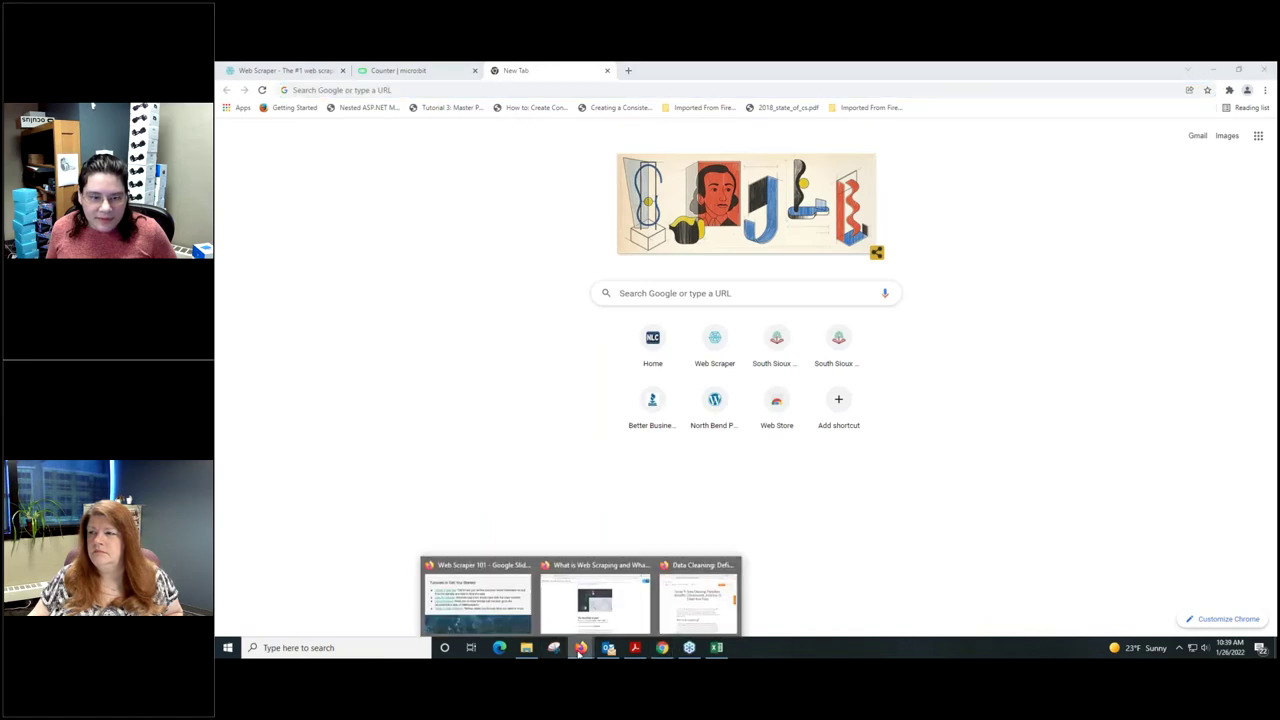
{"action": "left_click", "coordinate": [484, 600]}
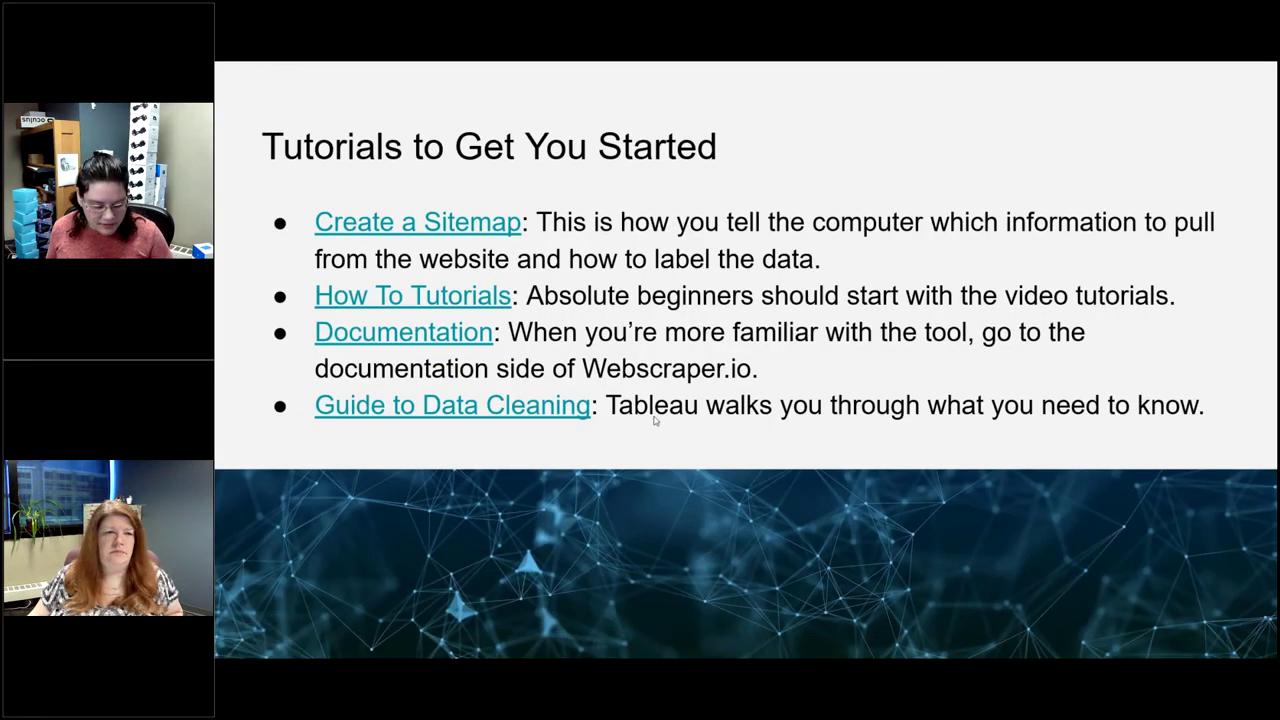
Exit the slideshow and go to sheets.google.com in a new browser tab.
{"action": "key", "text": "Escape"}
{"action": "left_click", "coordinate": [724, 78]}
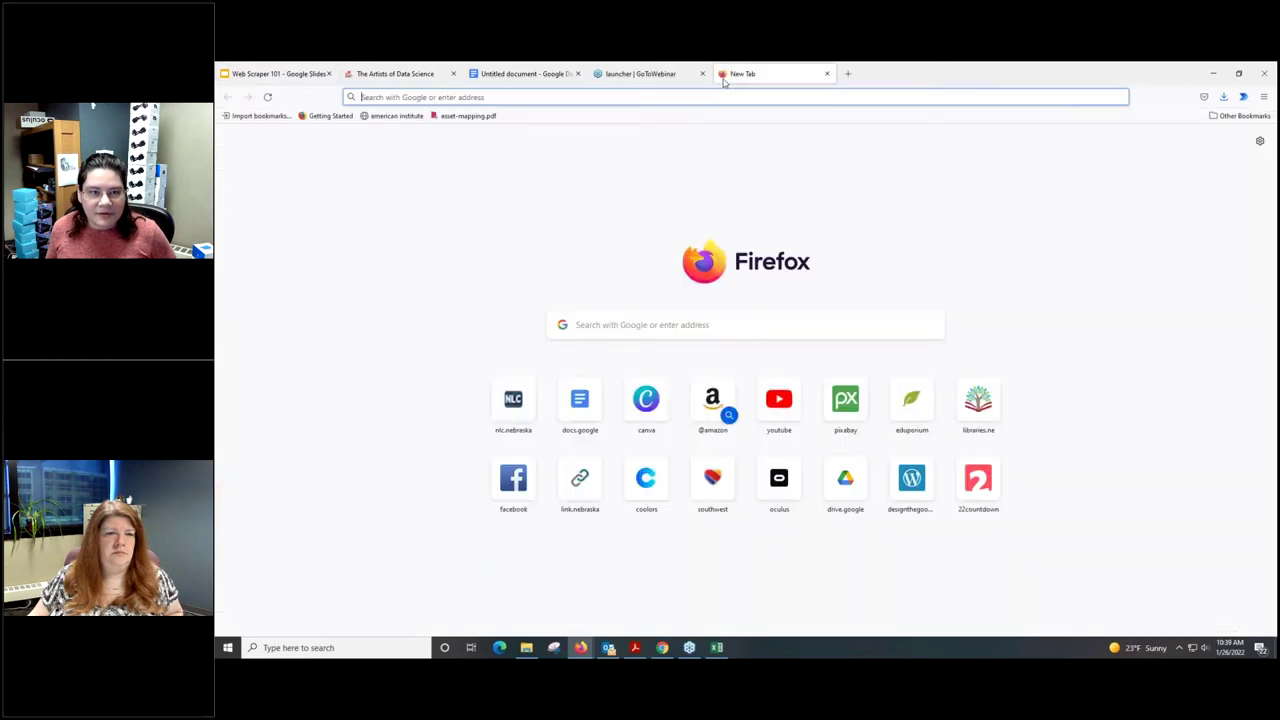
{"action": "type", "text": "sheets."}
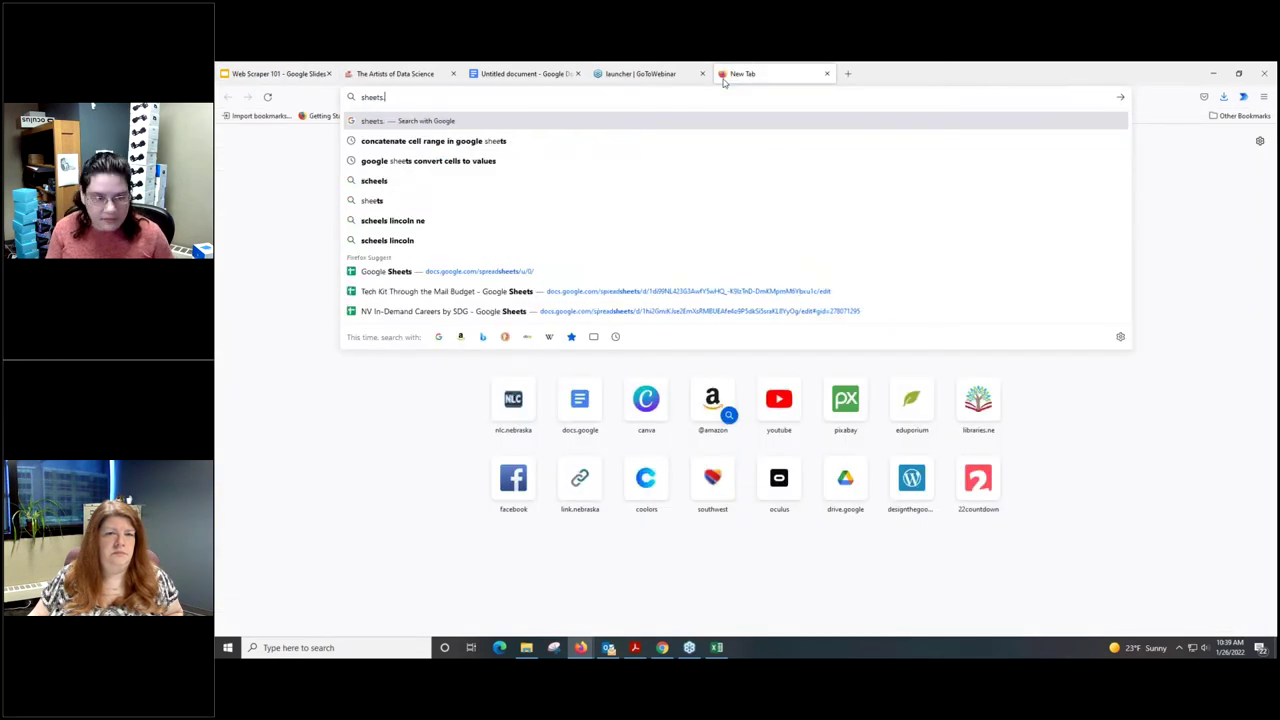
{"action": "type", "text": "google.com"}
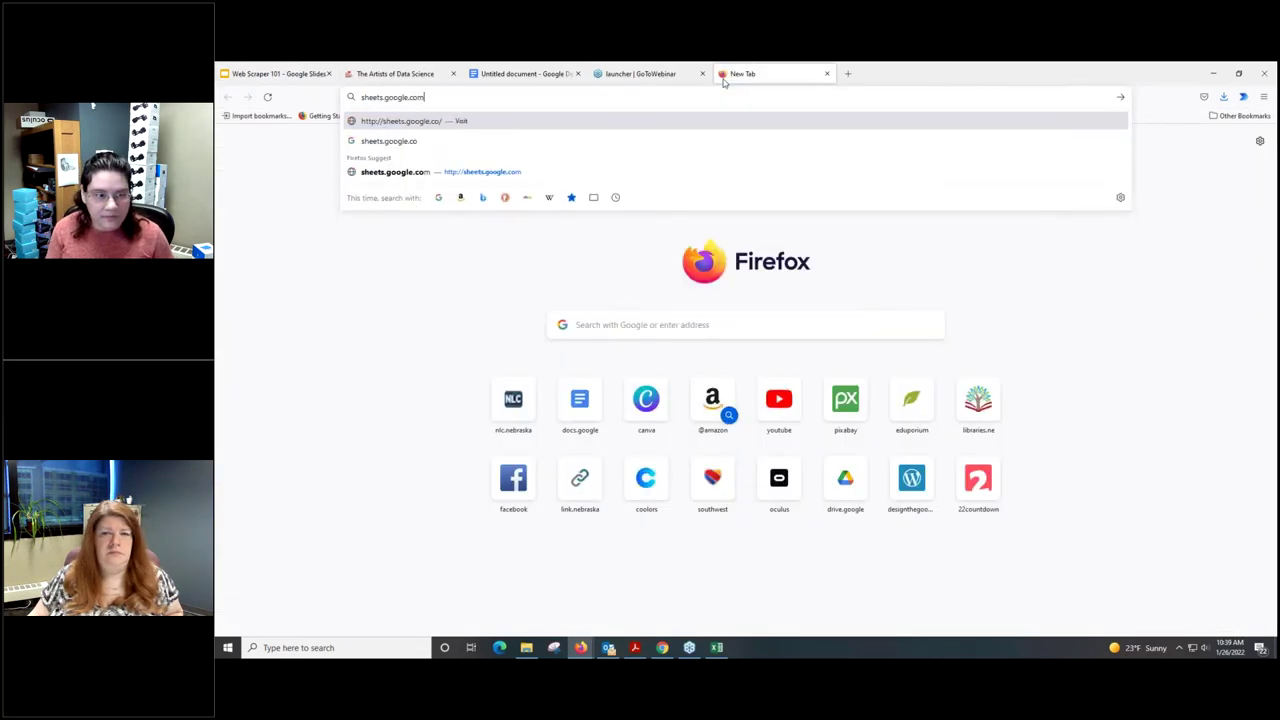
{"action": "key", "text": "Return"}
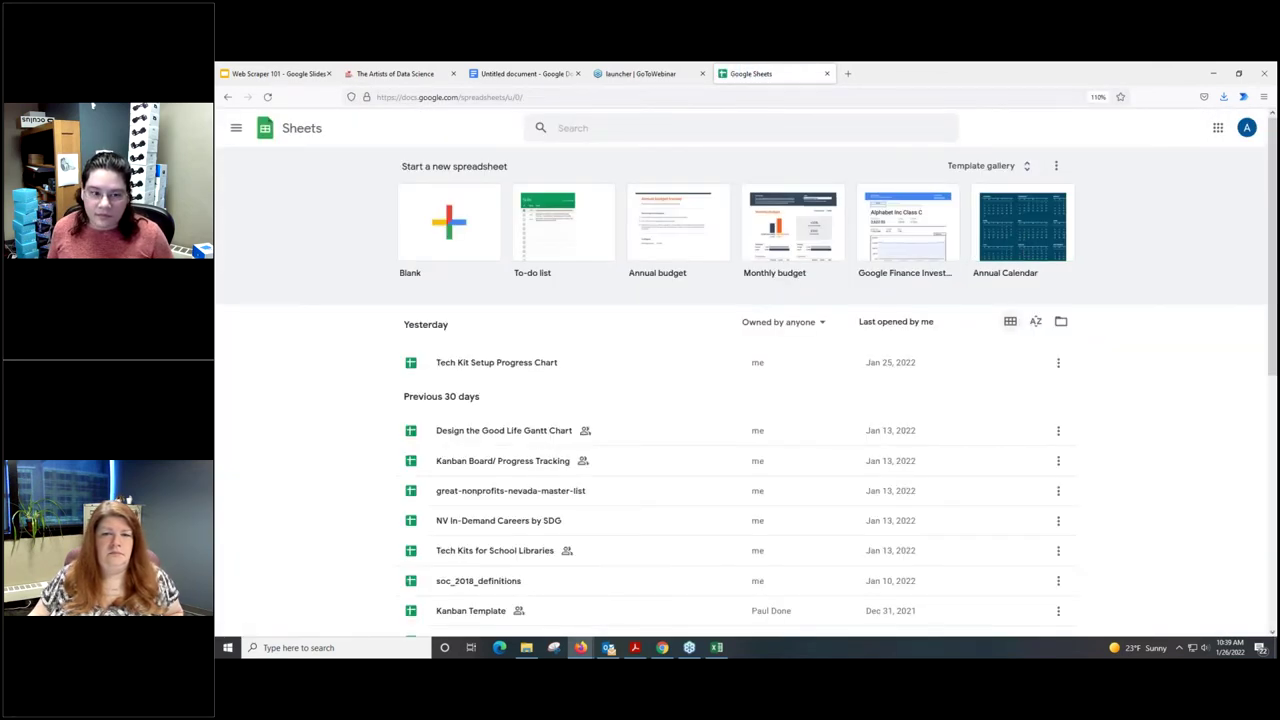
Open the NV In-Demand Careers by SDG spreadsheet and look through its 2018_SOC sheet and the remaining occupation sheets.
{"action": "left_click", "coordinate": [503, 521]}
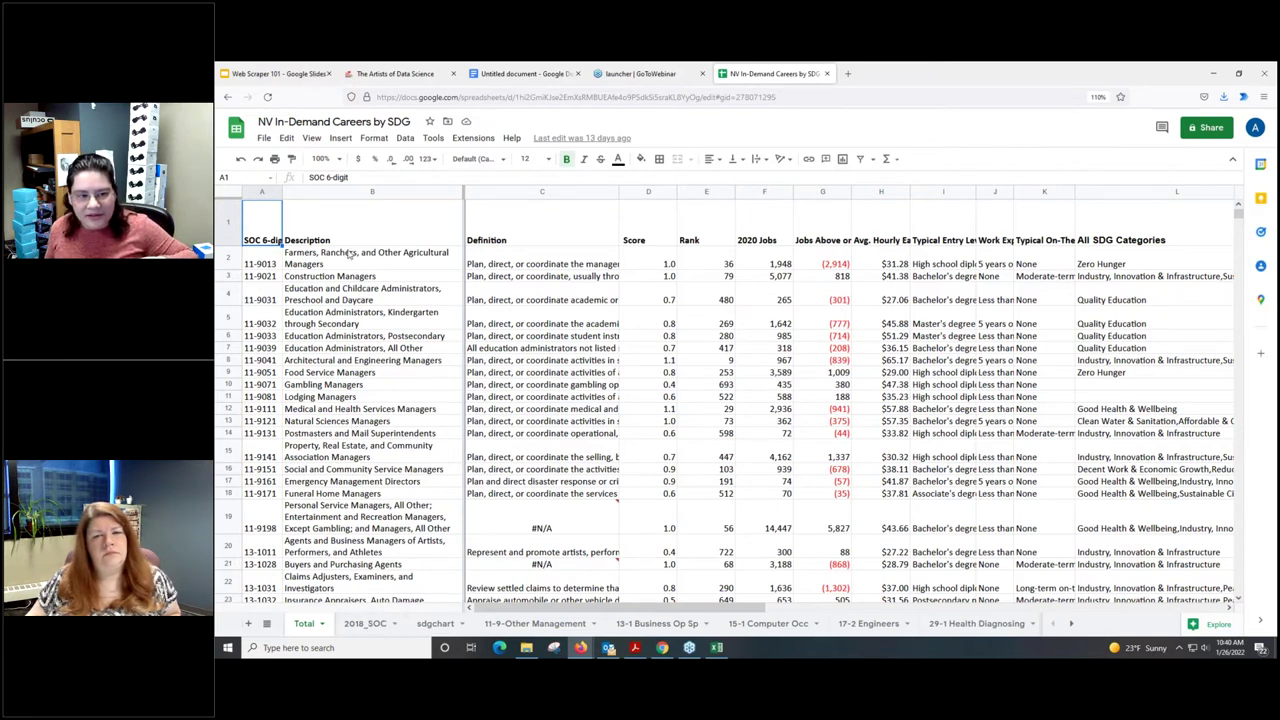
{"action": "left_click", "coordinate": [361, 626]}
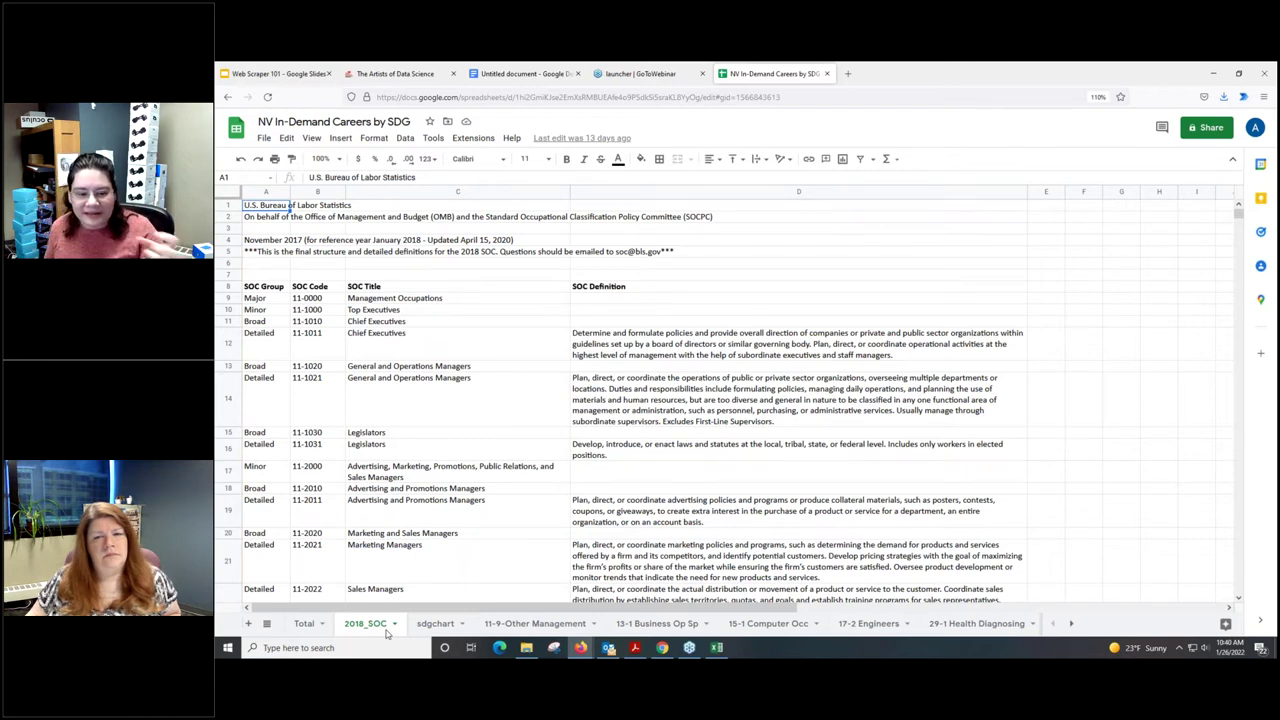
{"action": "left_click", "coordinate": [1071, 623]}
{"action": "left_click", "coordinate": [1071, 623]}
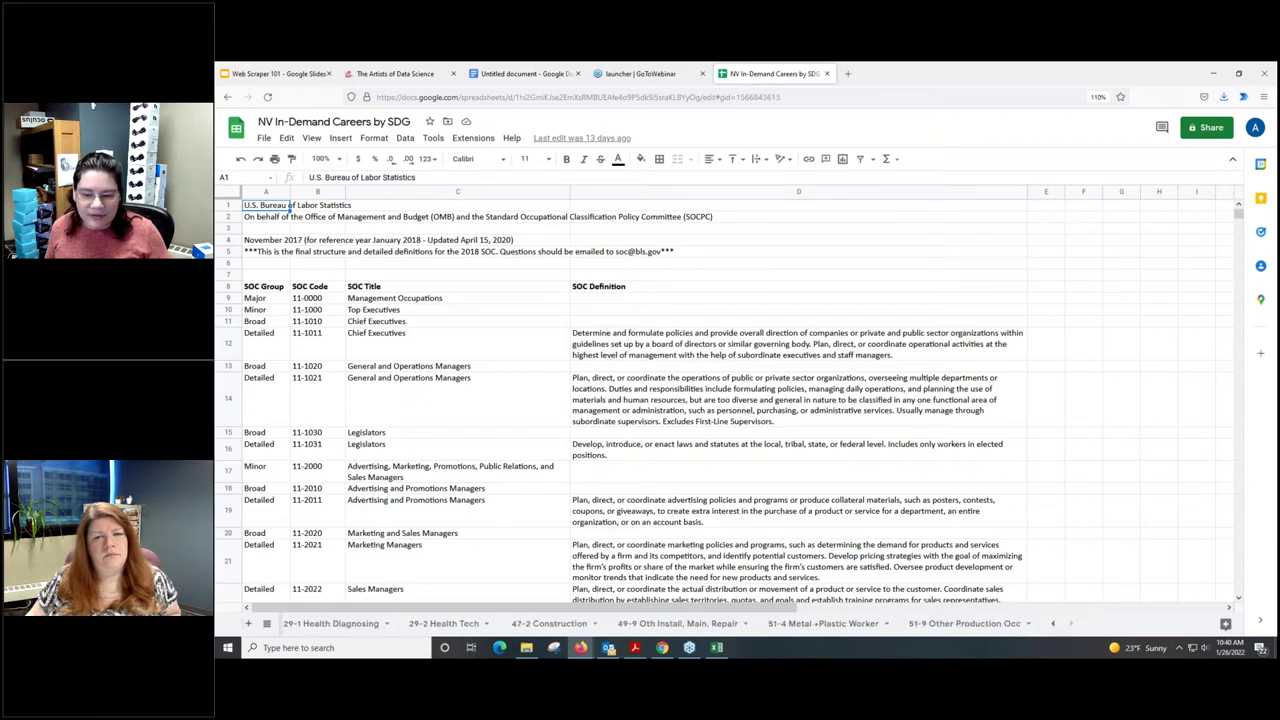
{"action": "left_click", "coordinate": [1052, 623]}
{"action": "left_click", "coordinate": [1052, 623]}
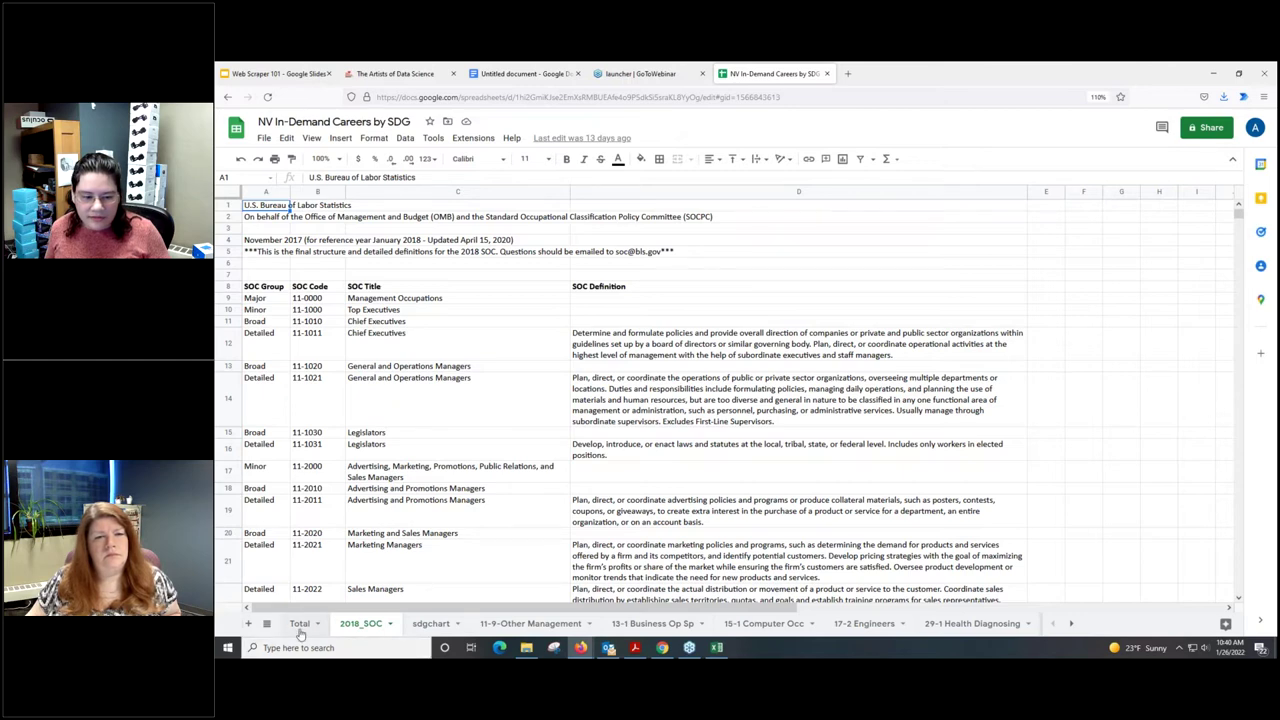
Return to the Google Sheets file list and open the great-nonprofits-nevada-master-list spreadsheet.
{"action": "left_click", "coordinate": [228, 97]}
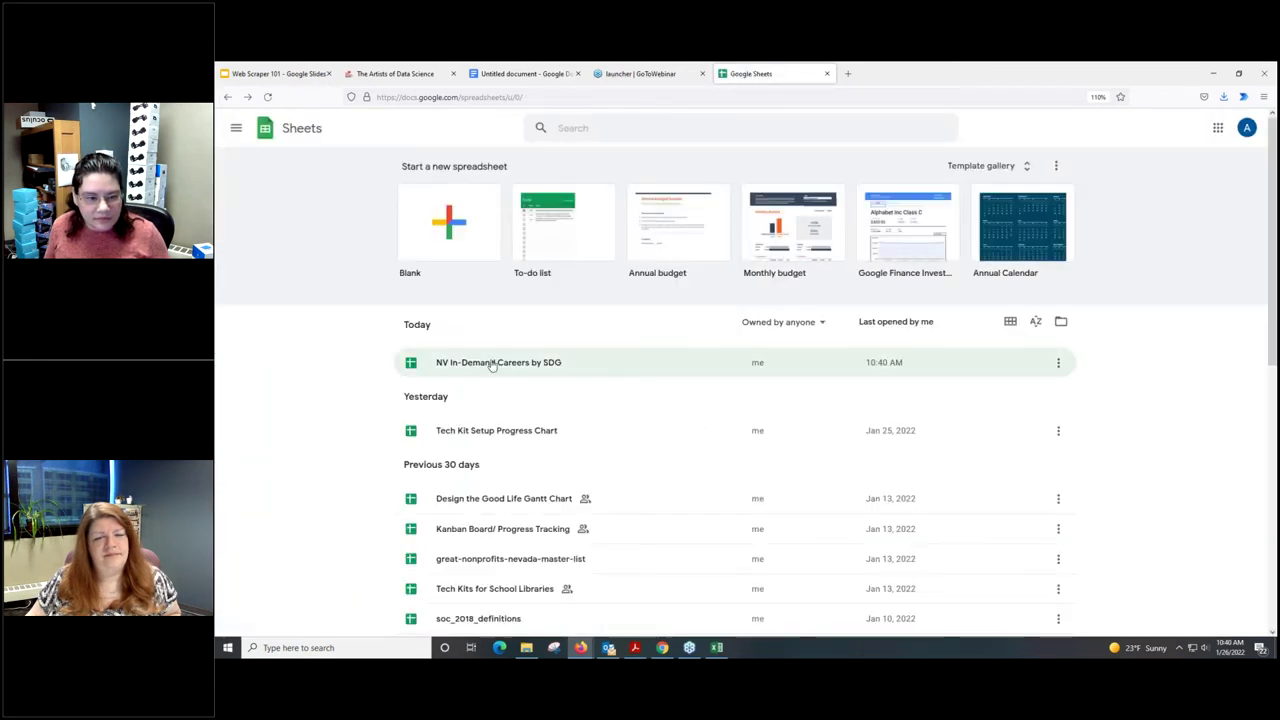
{"action": "left_click", "coordinate": [534, 560]}
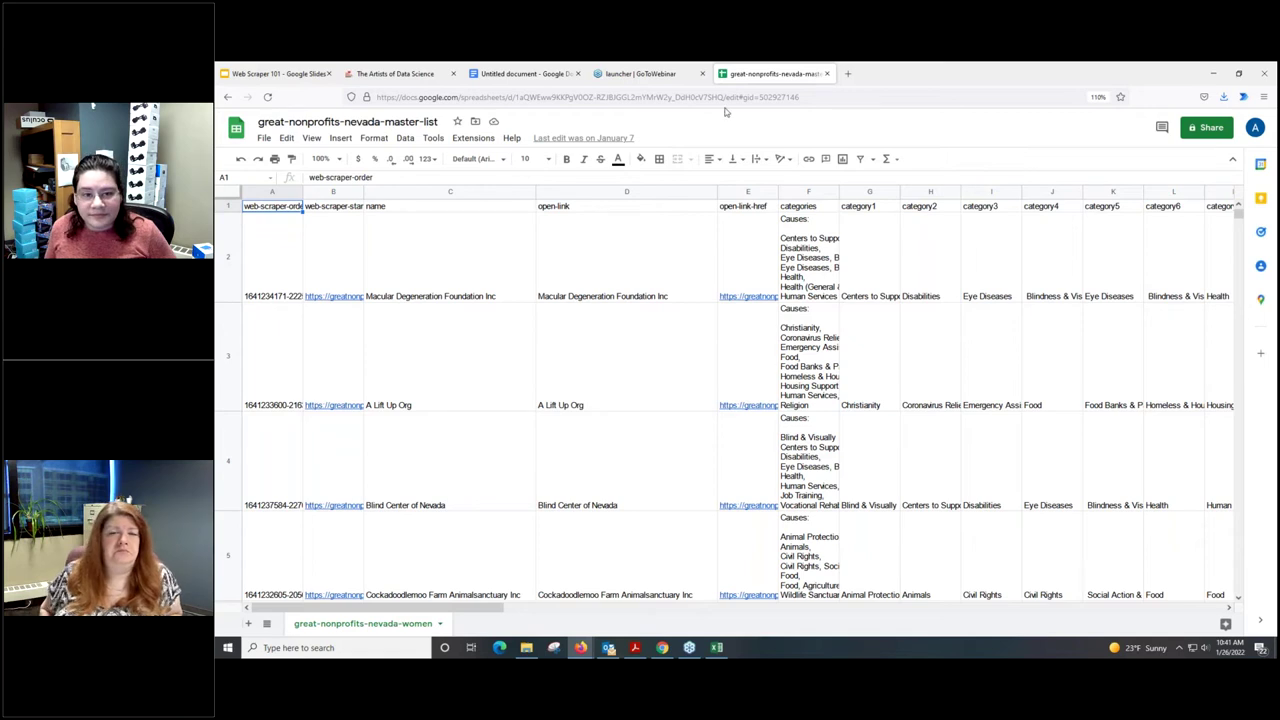
Close the GoToWebinar launcher page and return to the Web Scraper 101 presentation.
{"action": "left_click", "coordinate": [703, 74]}
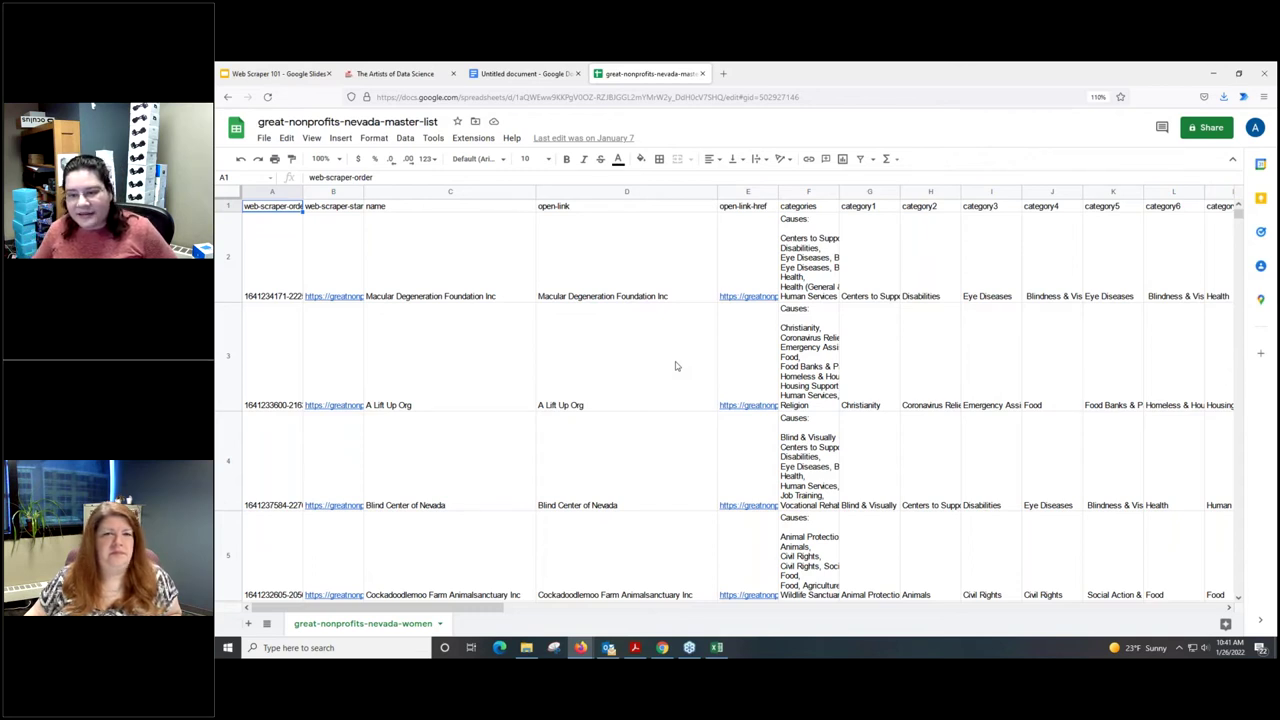
{"action": "left_click", "coordinate": [280, 75]}
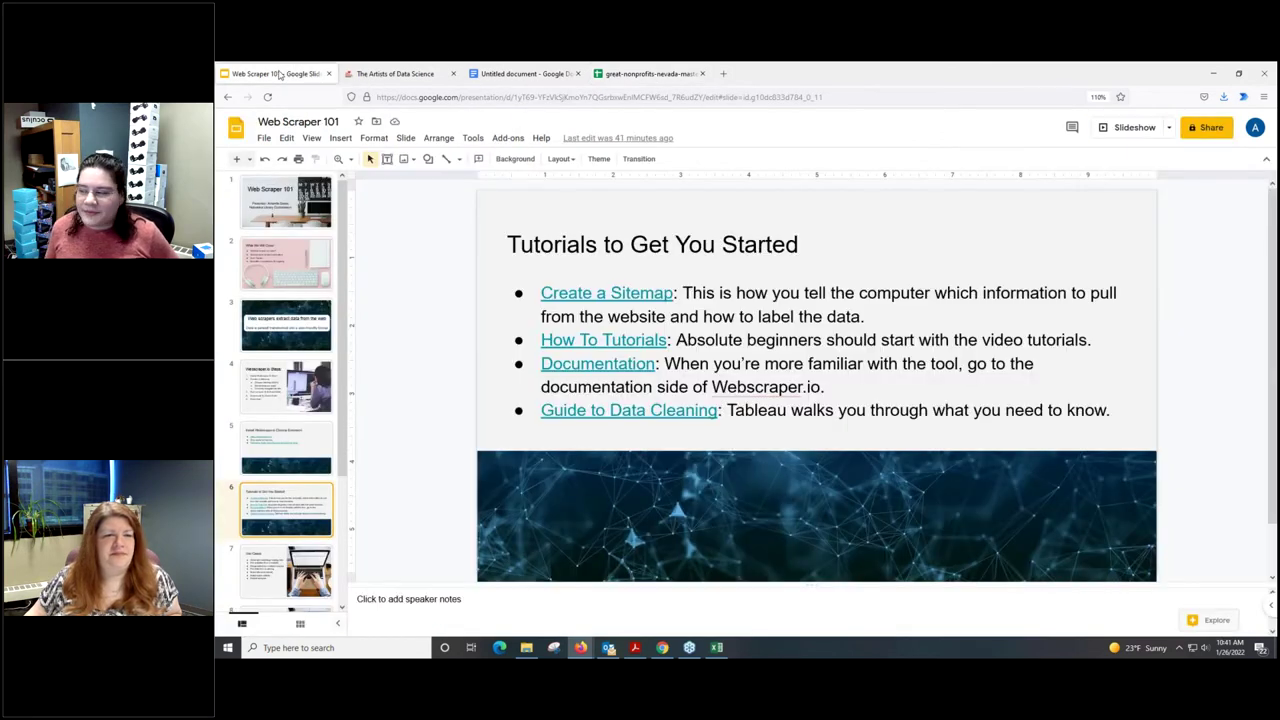
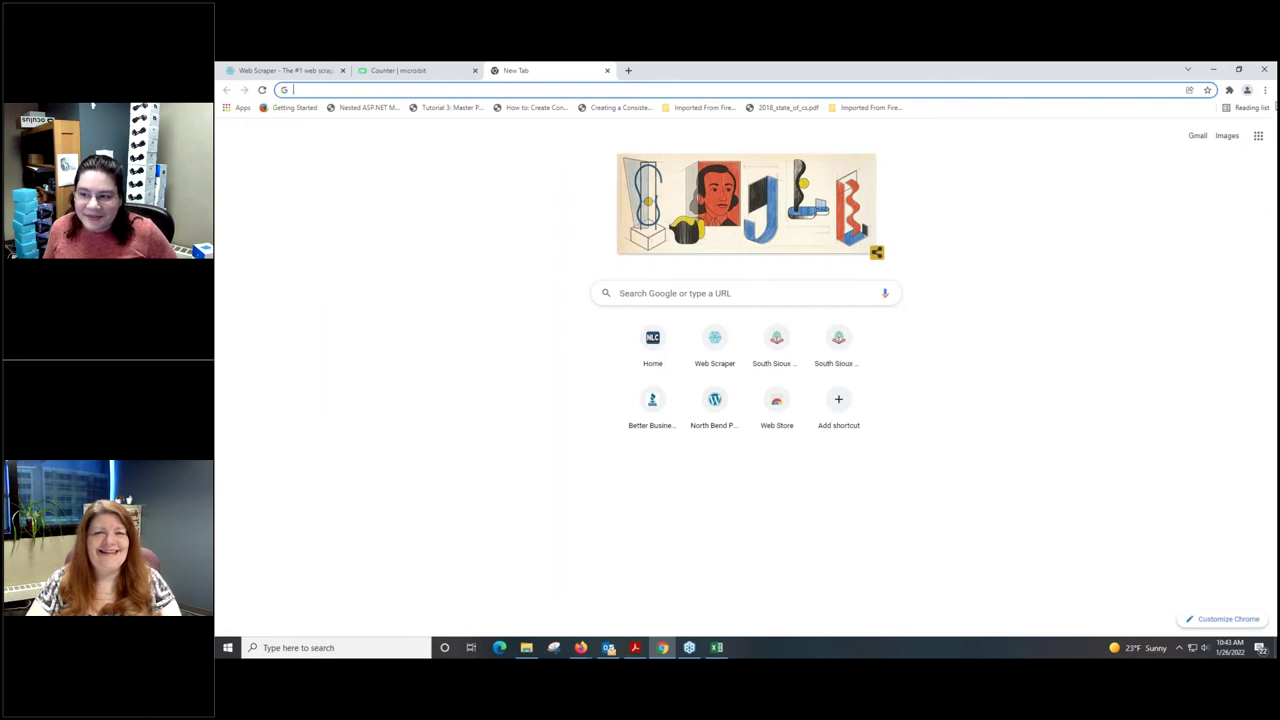
Open the browser's developer tools and show the Web Scraper extension's list of saved sitemaps.
{"action": "left_click", "coordinate": [1265, 91]}
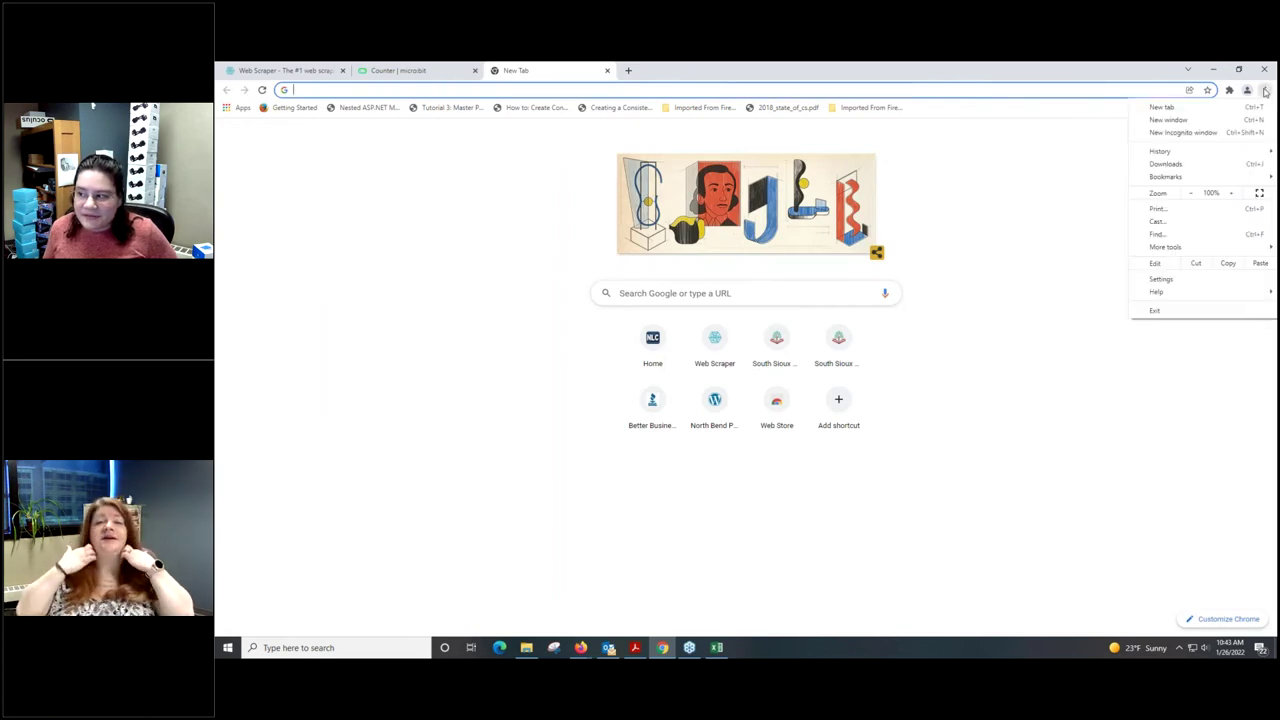
{"action": "mouse_move", "coordinate": [1172, 248]}
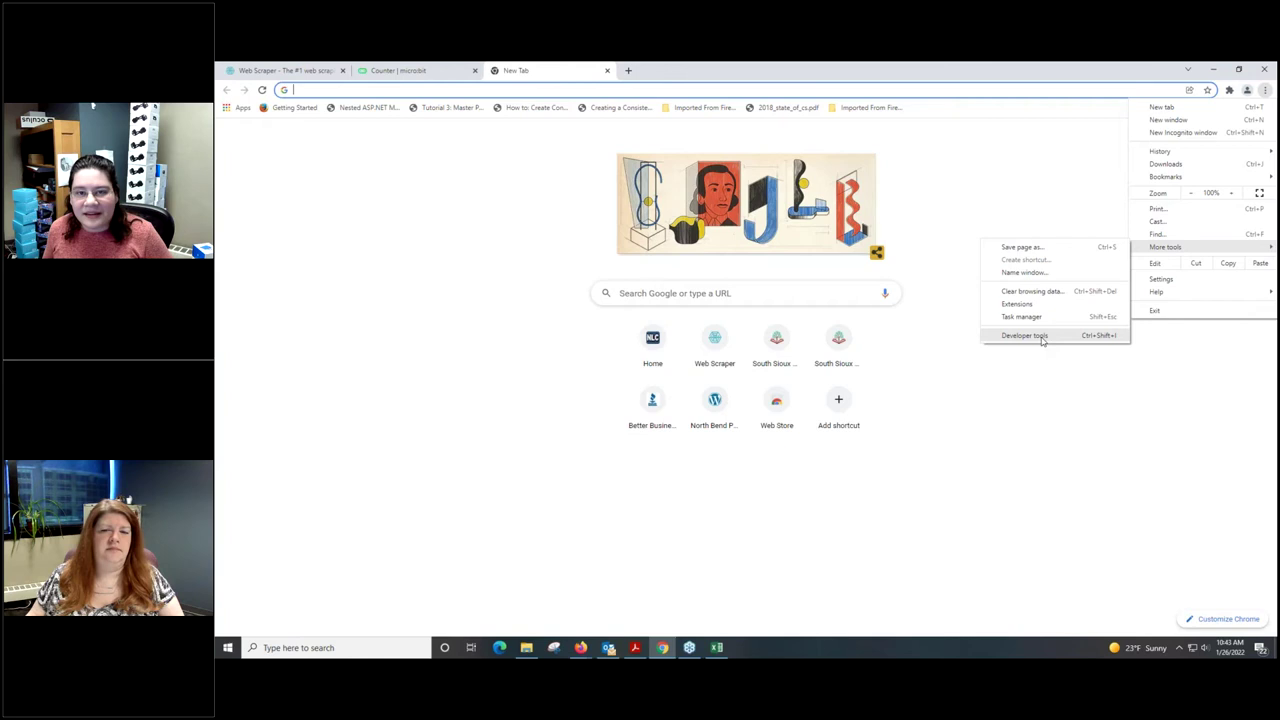
{"action": "left_click", "coordinate": [1040, 337]}
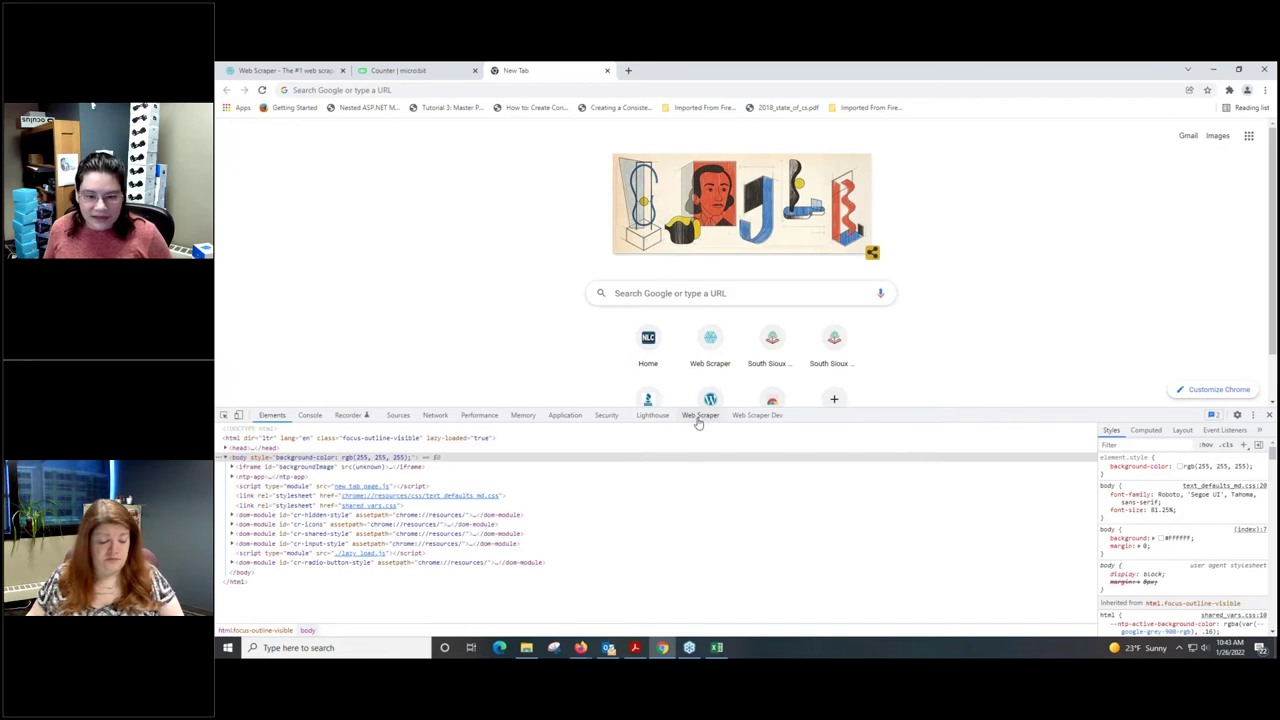
{"action": "left_click", "coordinate": [1266, 90]}
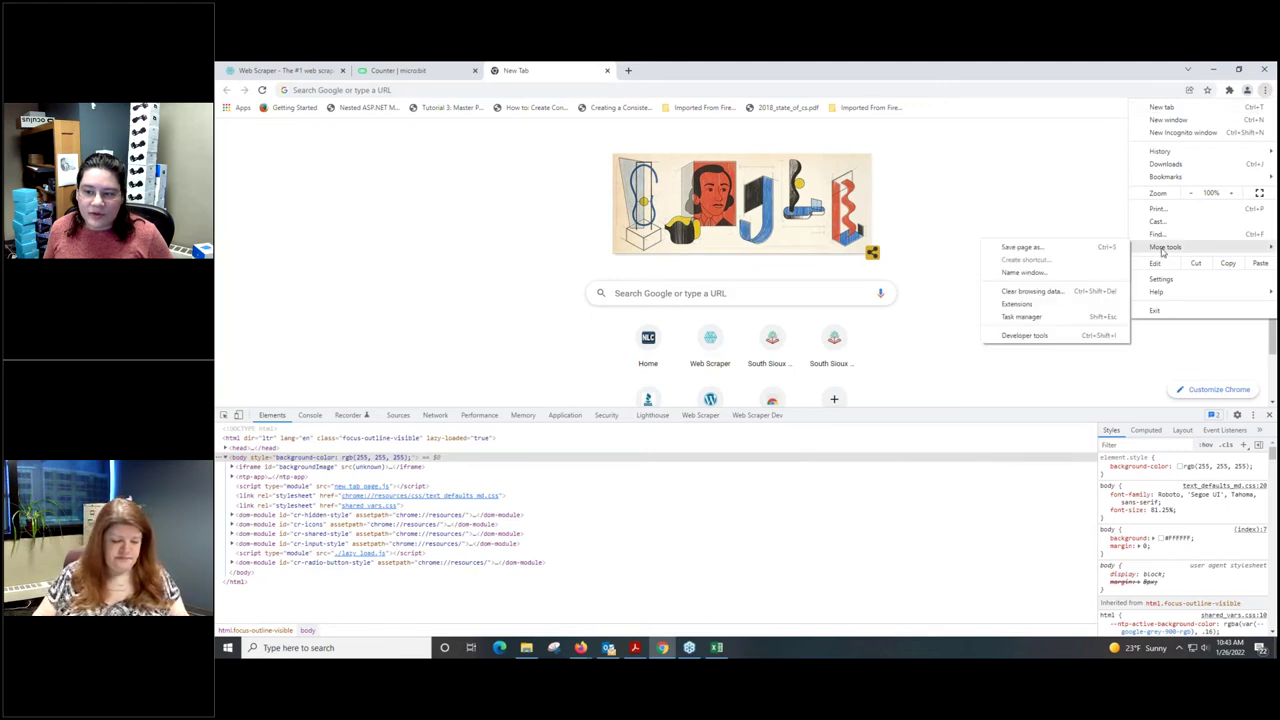
{"action": "left_click", "coordinate": [701, 416]}
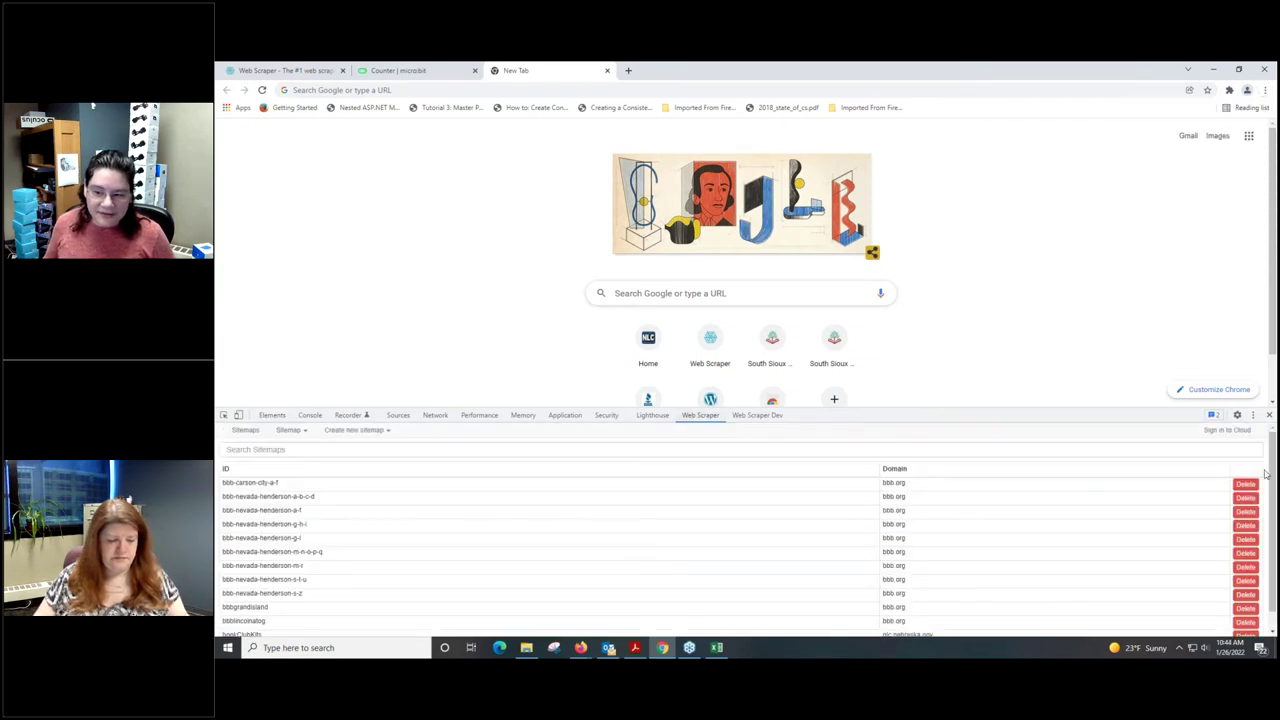
{"action": "scroll", "coordinate": [1267, 530], "scroll_direction": "down", "scroll_amount": 1}
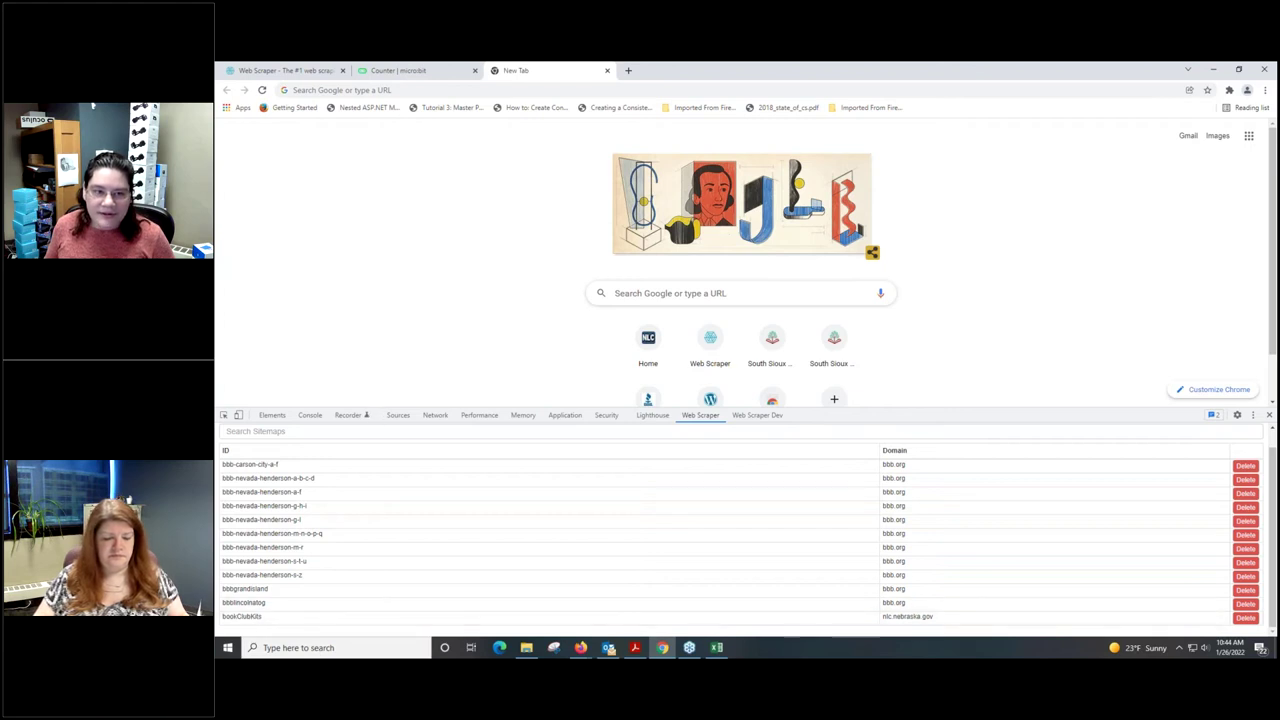
Go to nlc.nebraska.gov and open the NLC Book Club Kits page from Collections at NLC.
{"action": "left_click", "coordinate": [469, 90]}
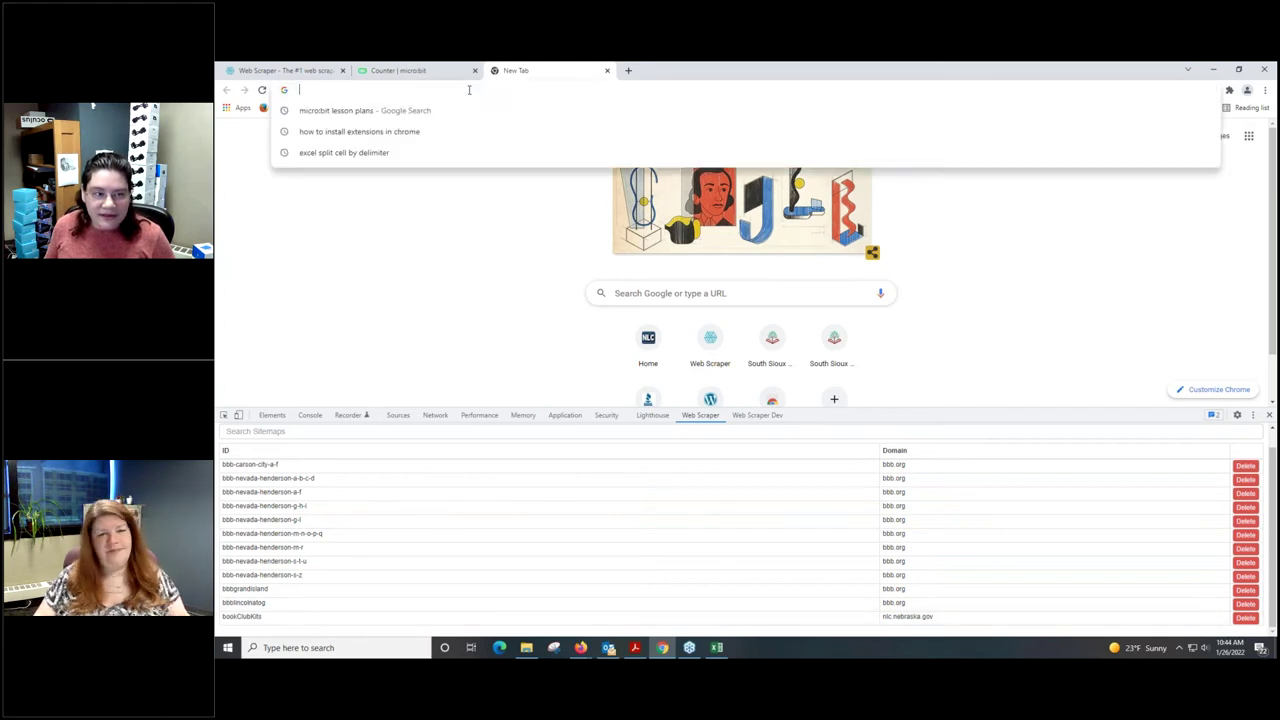
{"action": "type", "text": "nlc"}
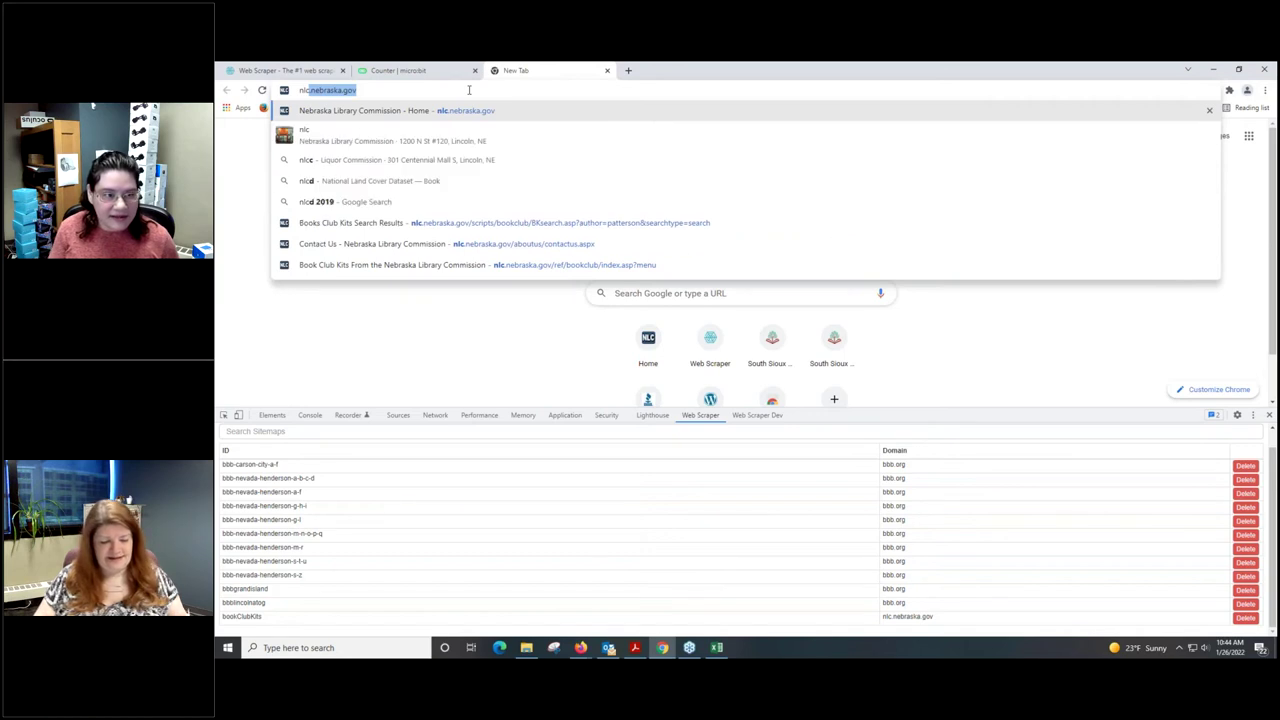
{"action": "key", "text": "Return"}
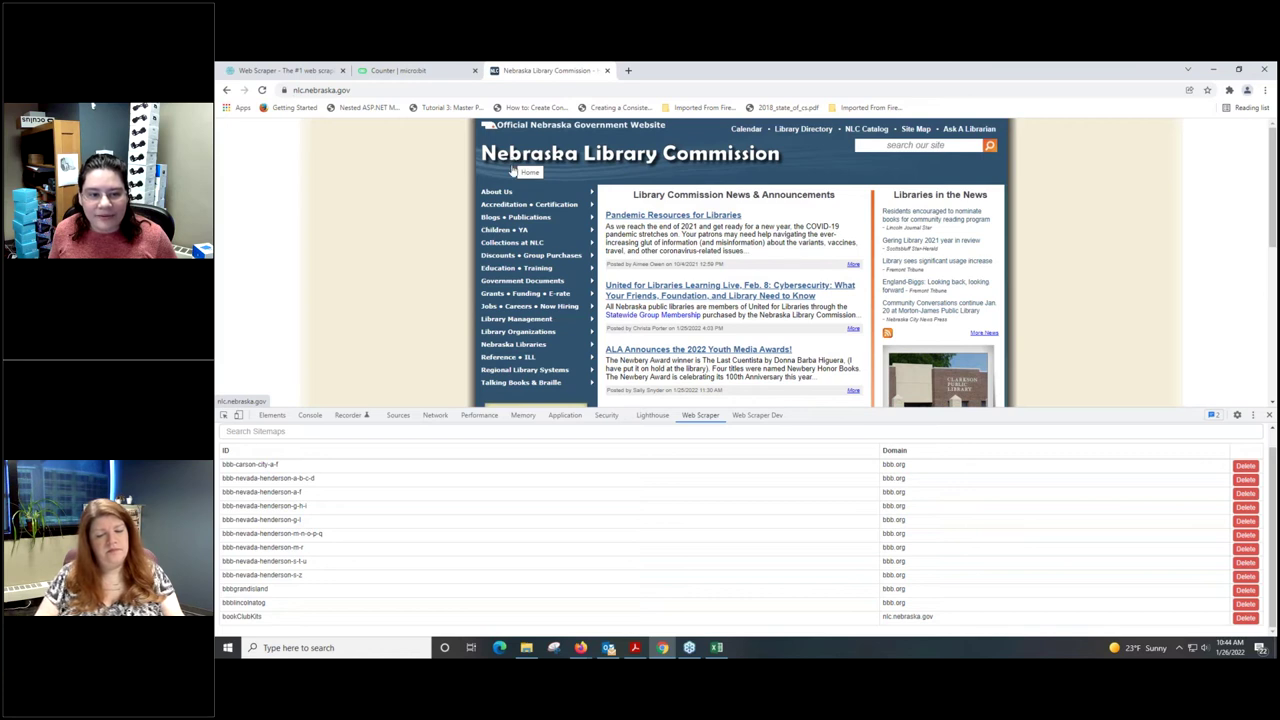
{"action": "mouse_move", "coordinate": [519, 242]}
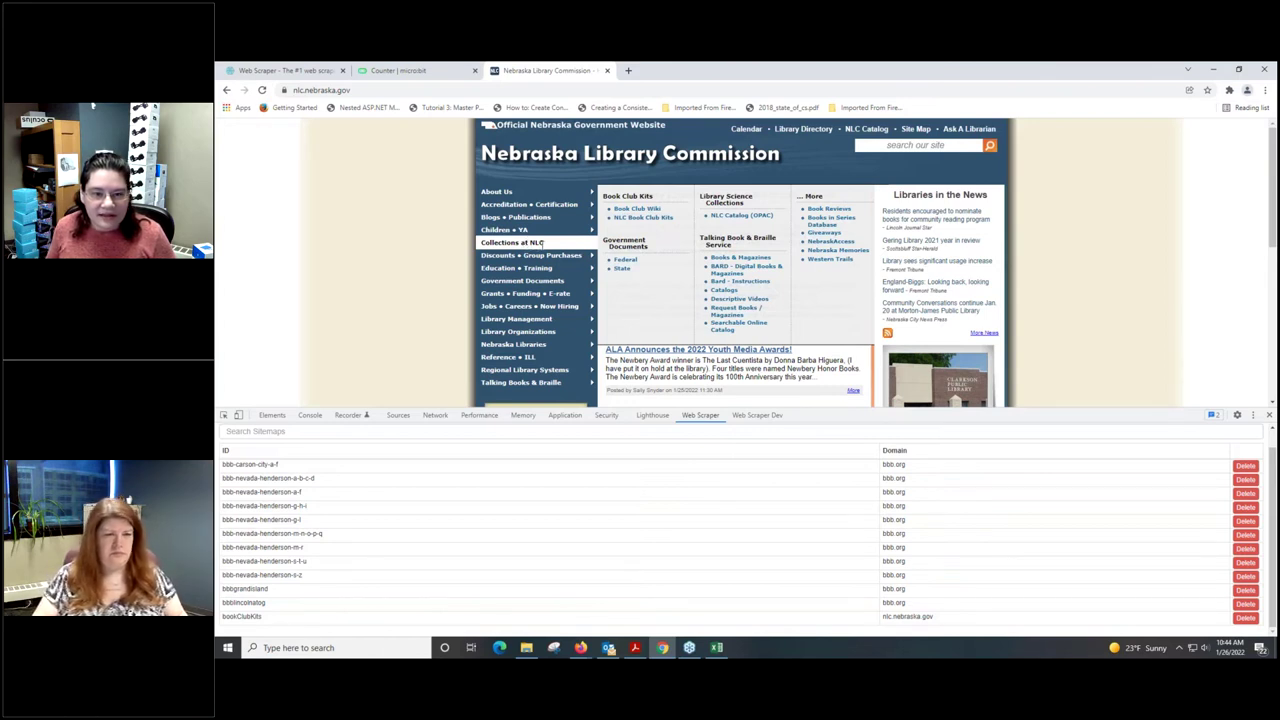
{"action": "left_click", "coordinate": [640, 219]}
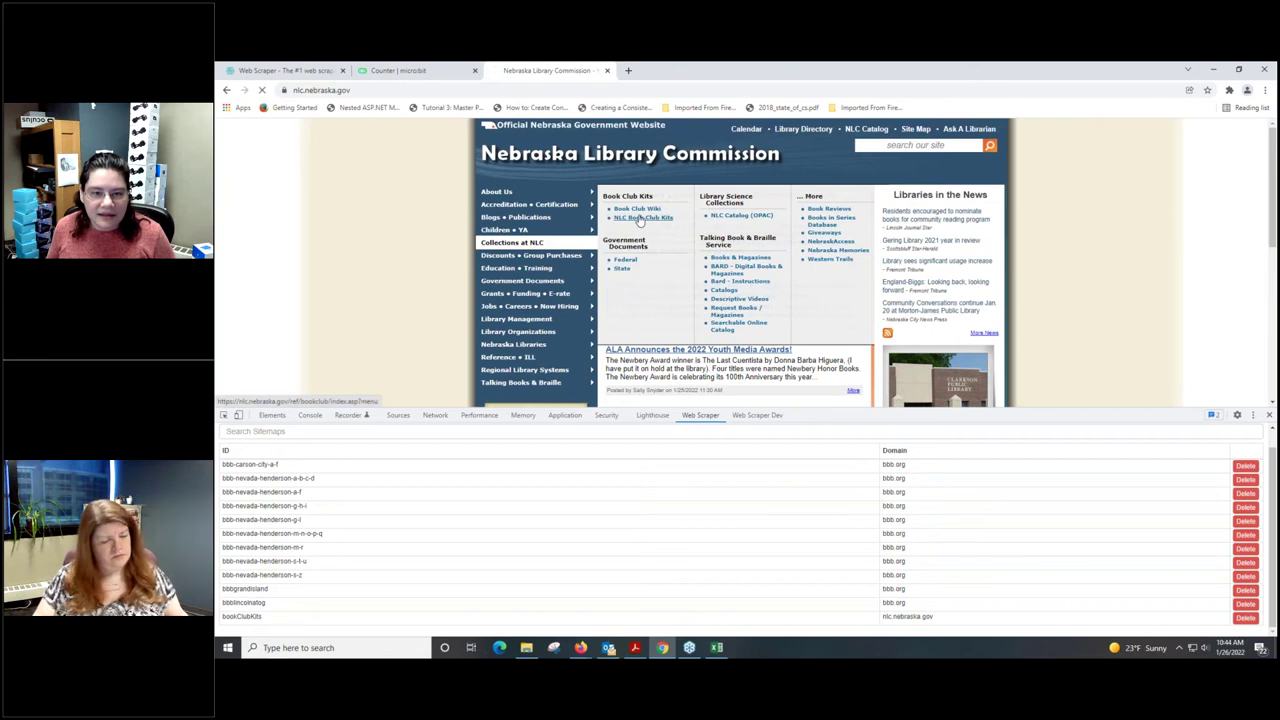
Search the book club kits by author for patterson.
{"action": "left_click", "coordinate": [644, 327]}
{"action": "type", "text": "patterson"}
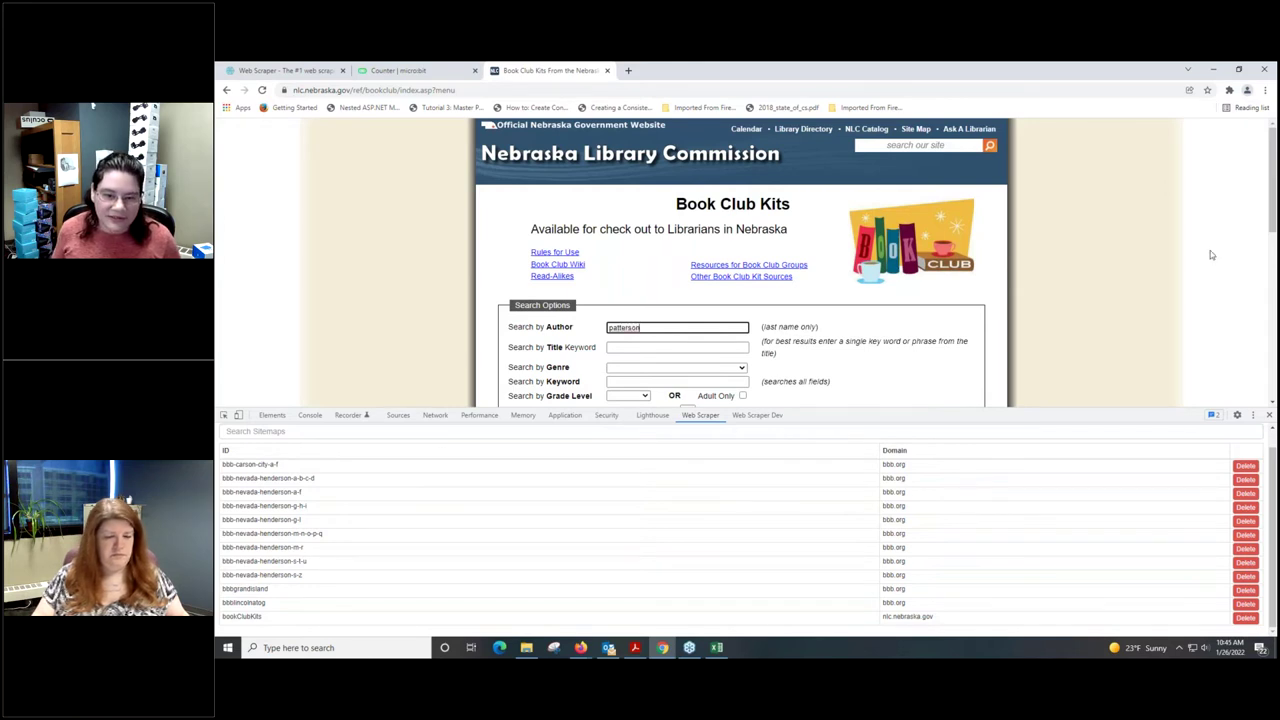
{"action": "scroll", "coordinate": [1273, 195], "scroll_direction": "down", "scroll_amount": 2}
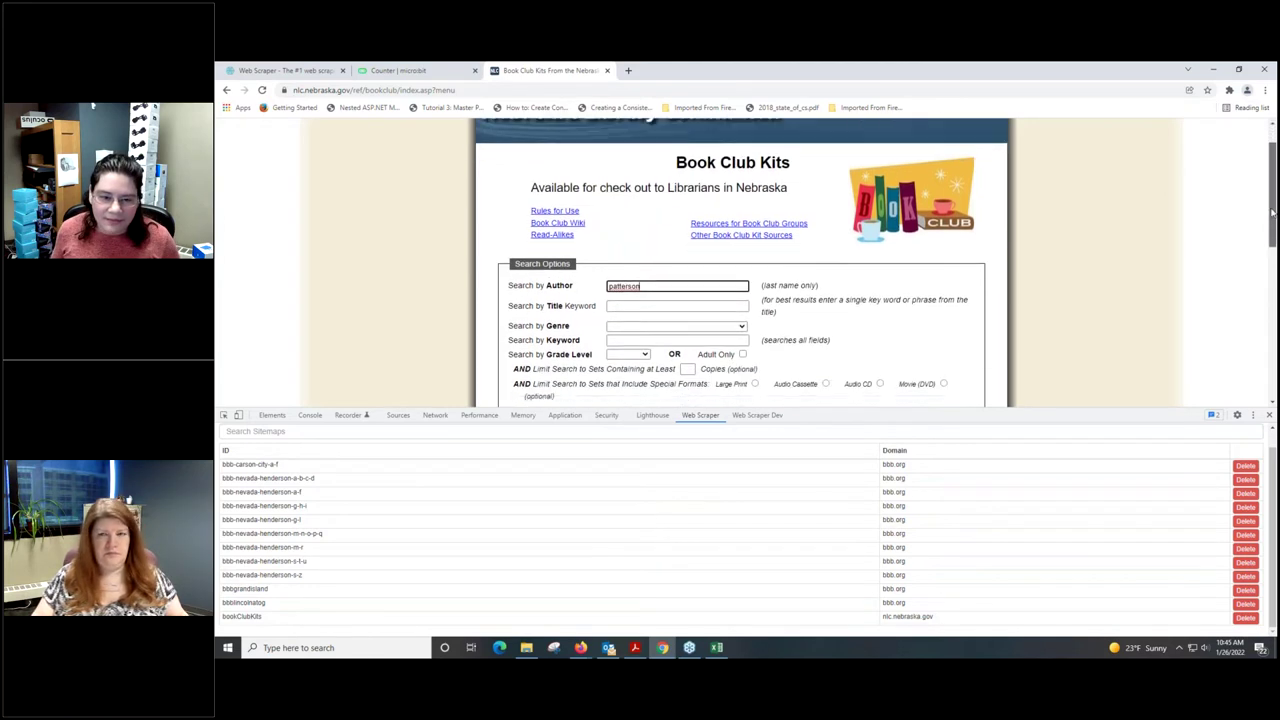
{"action": "left_click", "coordinate": [739, 373]}
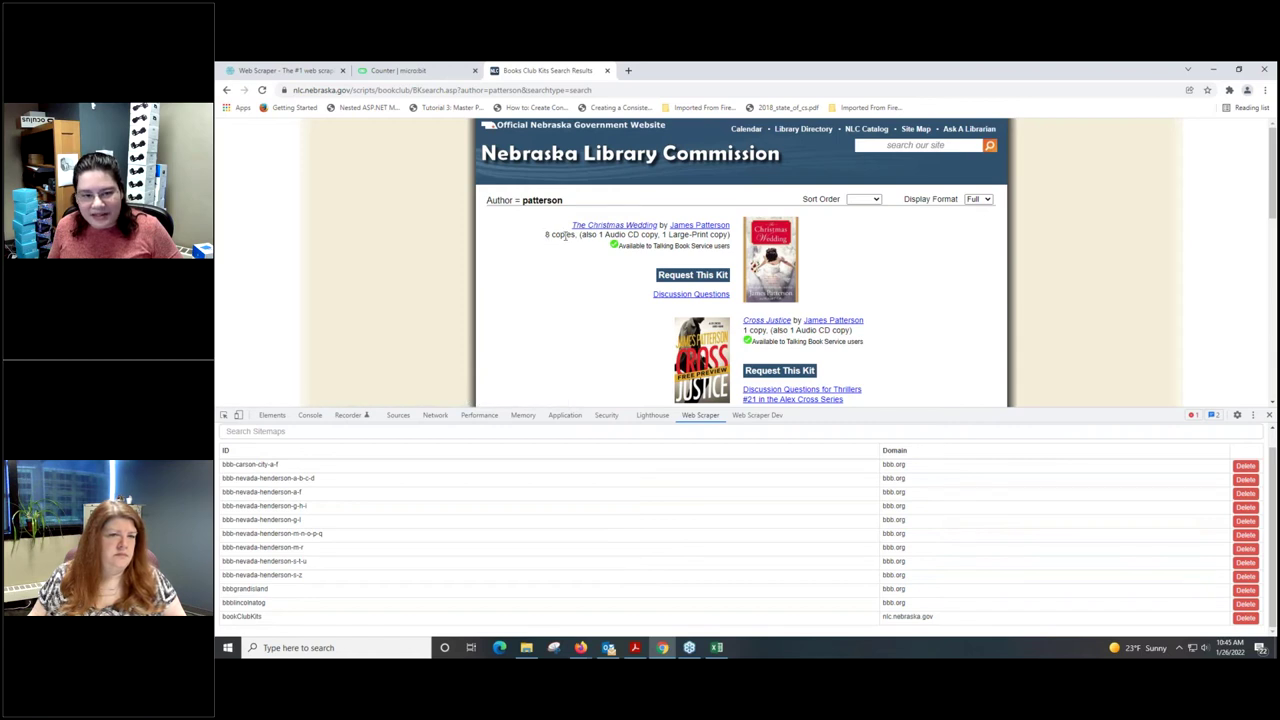
Open the bookClubKits sitemap and preview the page elements matched by its wrapper, title and copies selectors.
{"action": "left_click", "coordinate": [245, 617]}
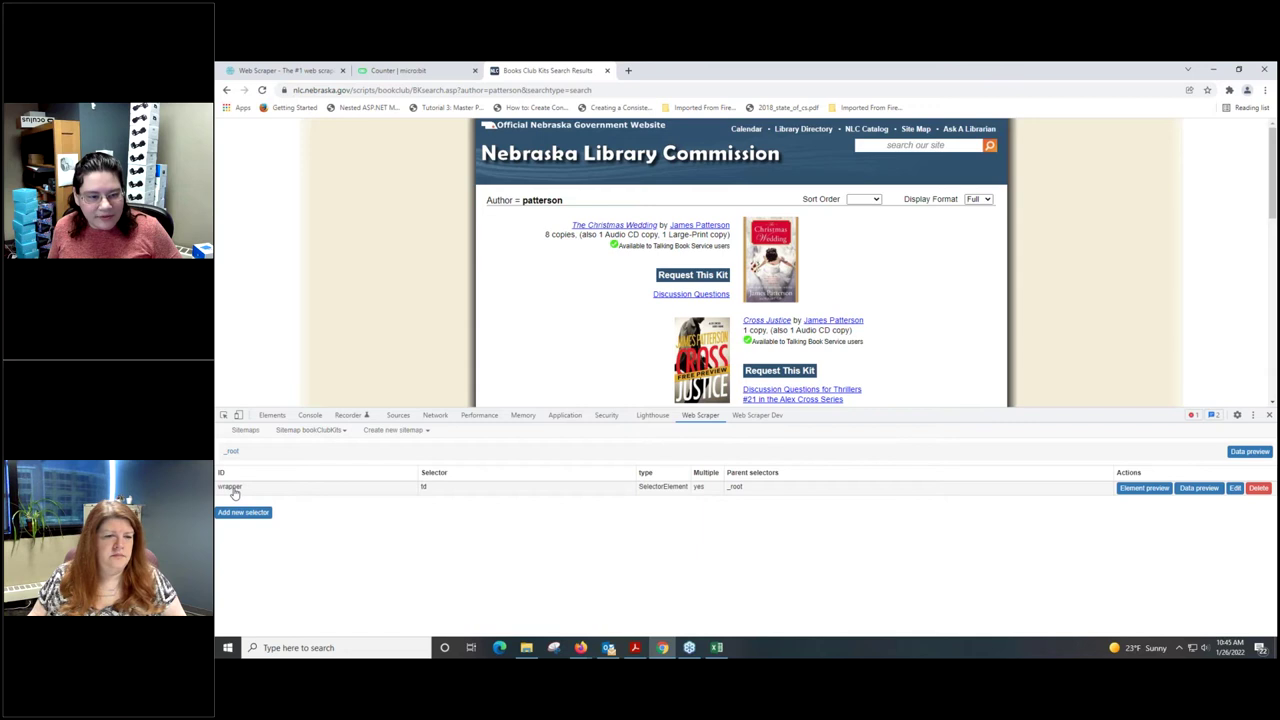
{"action": "left_click", "coordinate": [1128, 490]}
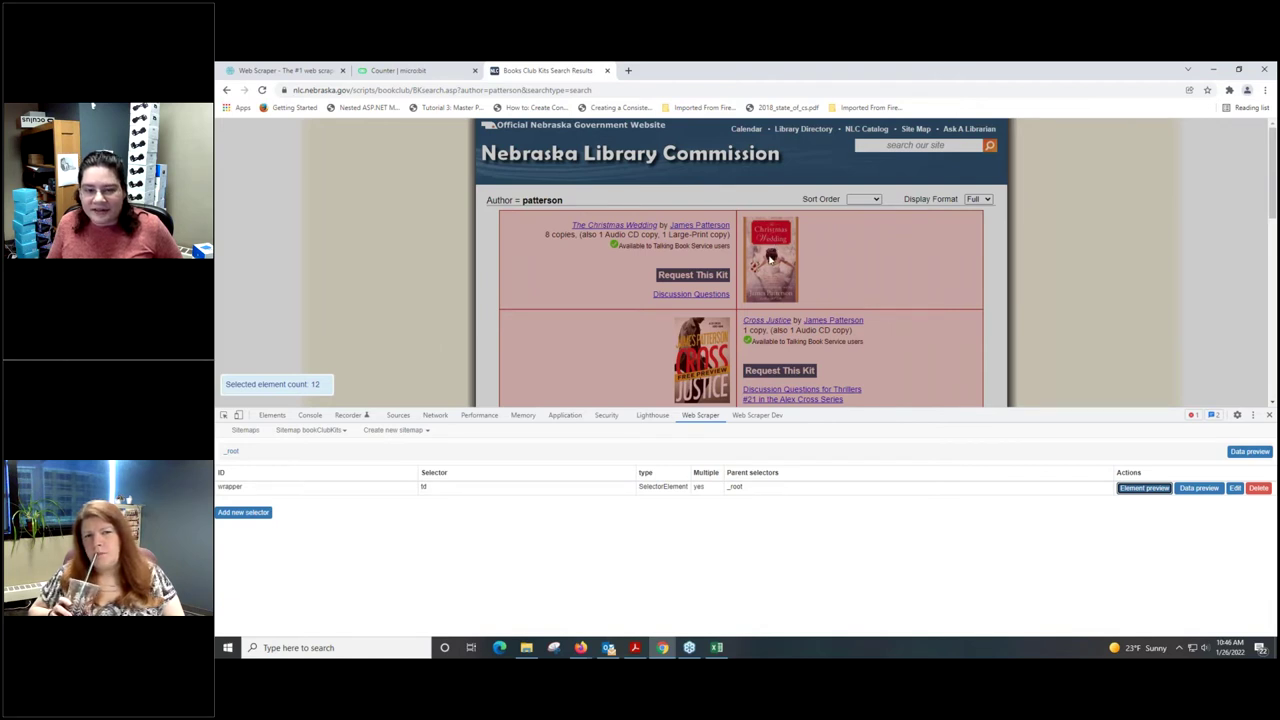
{"action": "left_click", "coordinate": [233, 488]}
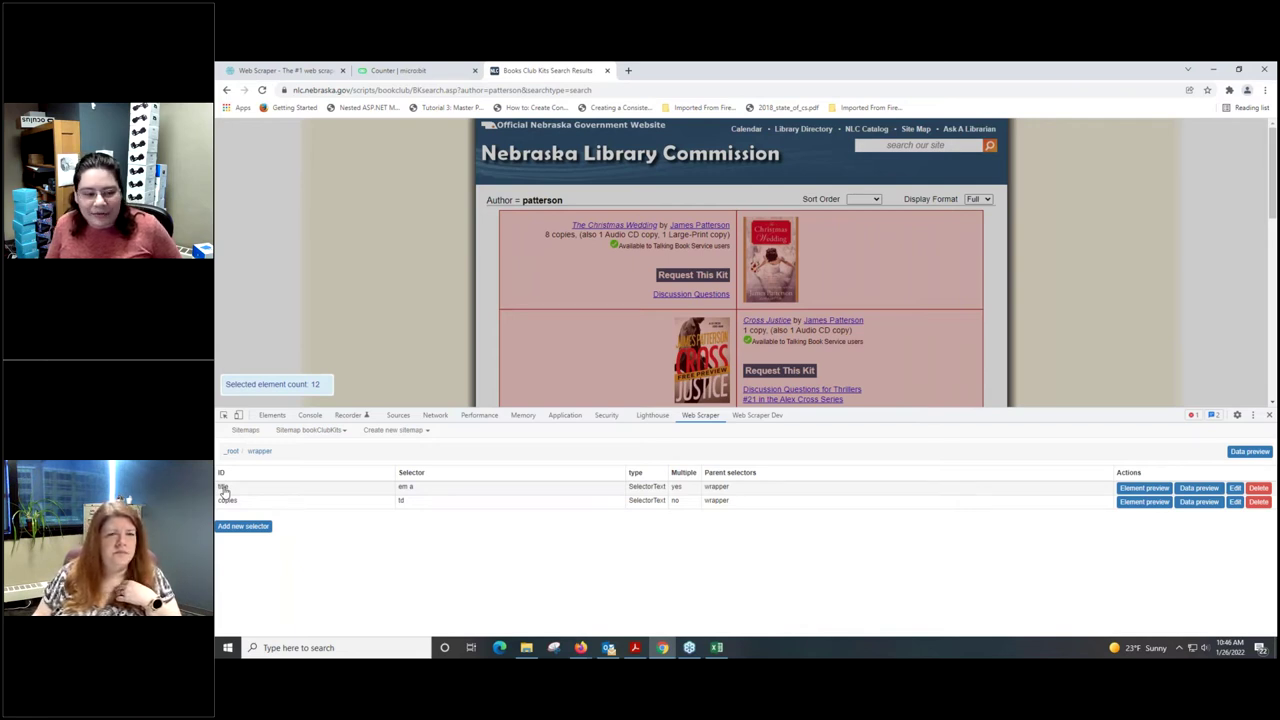
{"action": "left_click", "coordinate": [224, 487]}
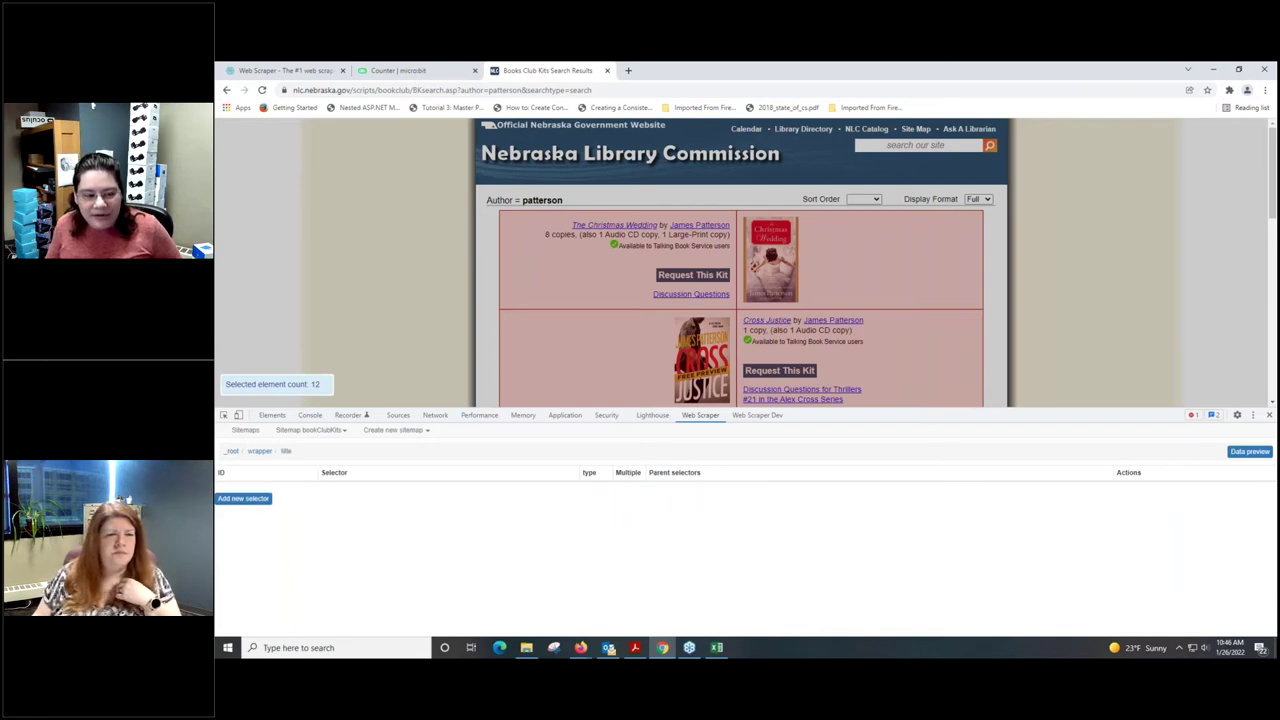
{"action": "left_click", "coordinate": [259, 451]}
{"action": "left_click", "coordinate": [1143, 487]}
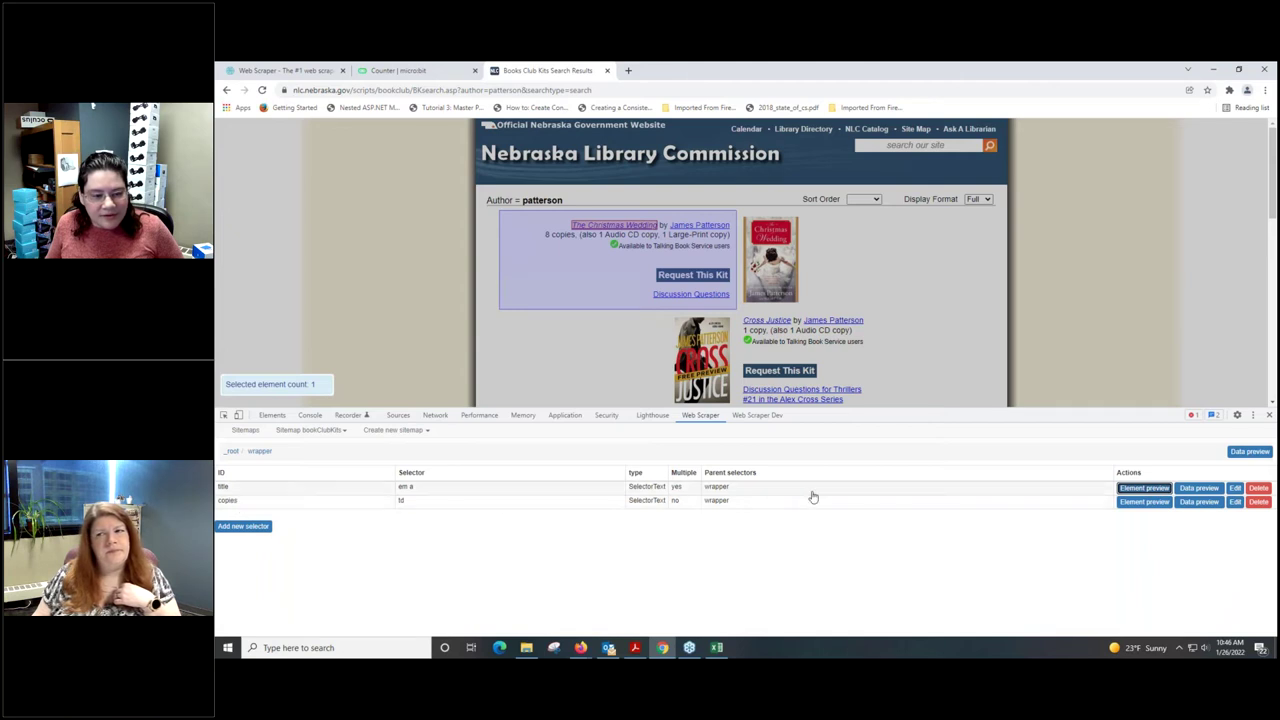
{"action": "left_click", "coordinate": [1133, 503]}
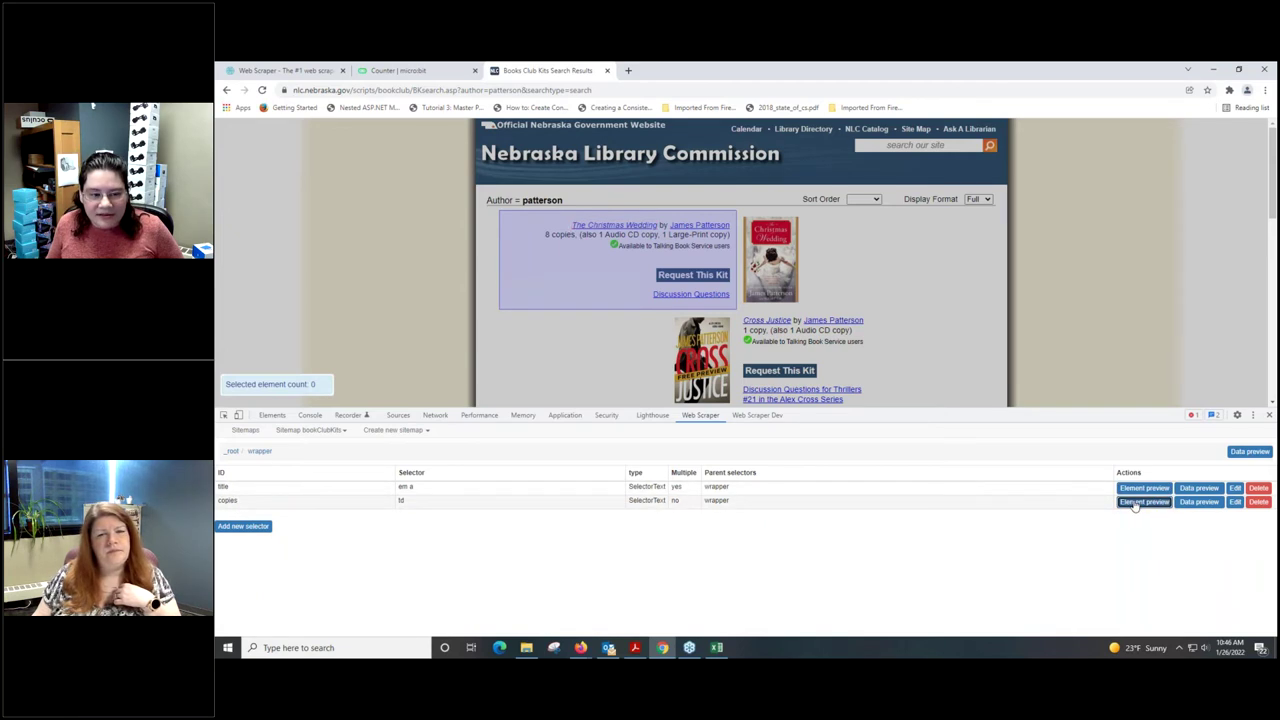
{"action": "left_click", "coordinate": [1133, 503]}
{"action": "left_click", "coordinate": [1133, 503]}
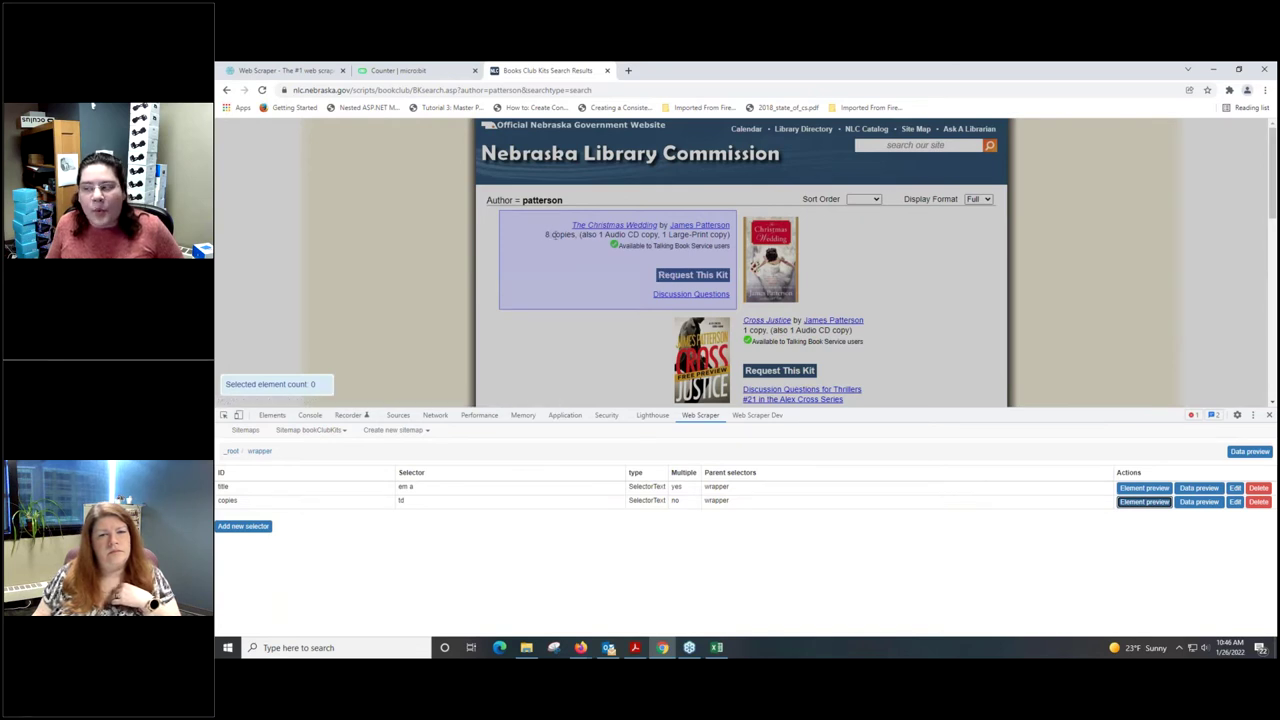
Run the scrape for the bookClubKits sitemap and refresh the scraped data.
{"action": "left_click", "coordinate": [311, 432]}
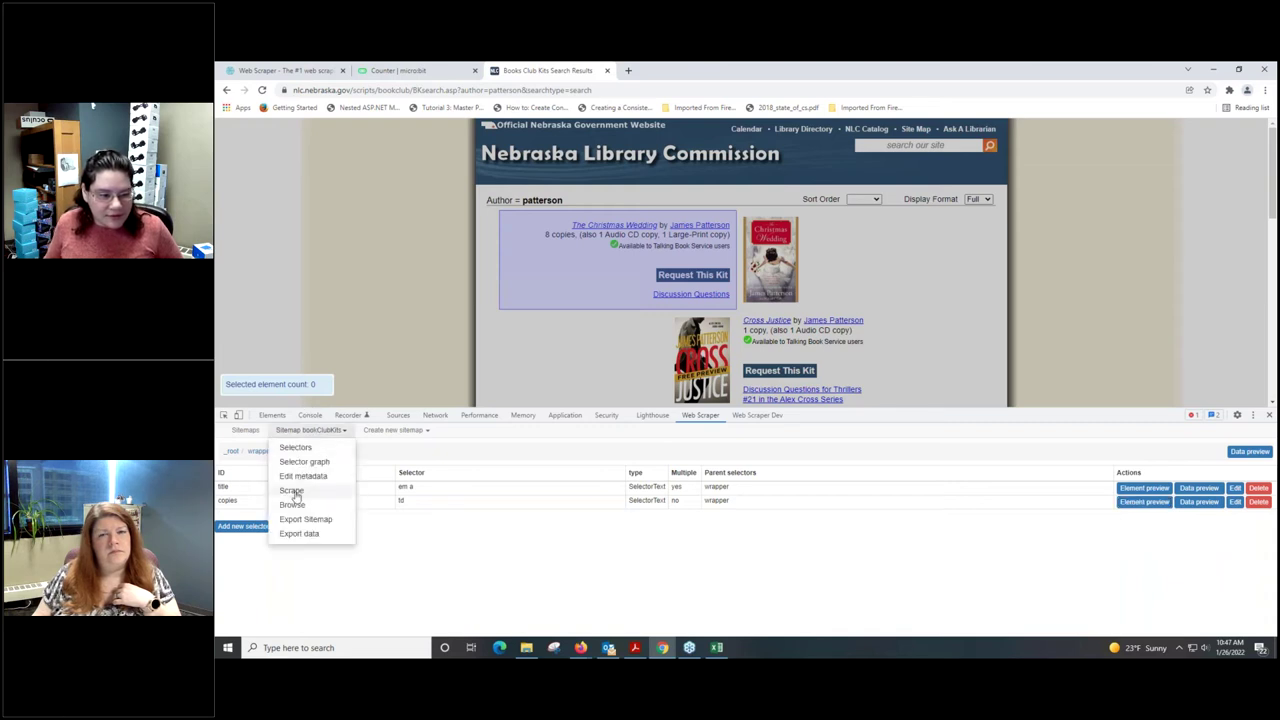
{"action": "left_click", "coordinate": [294, 490]}
{"action": "left_click", "coordinate": [310, 483]}
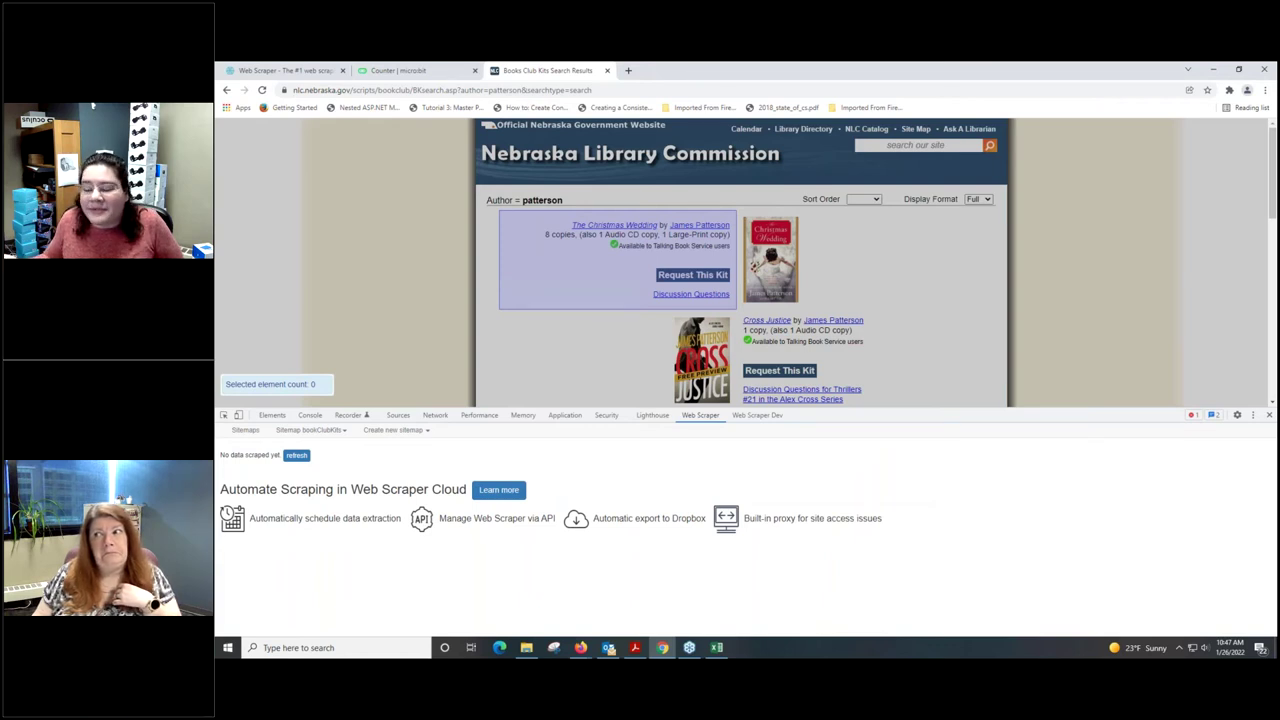
{"action": "left_click", "coordinate": [298, 456]}
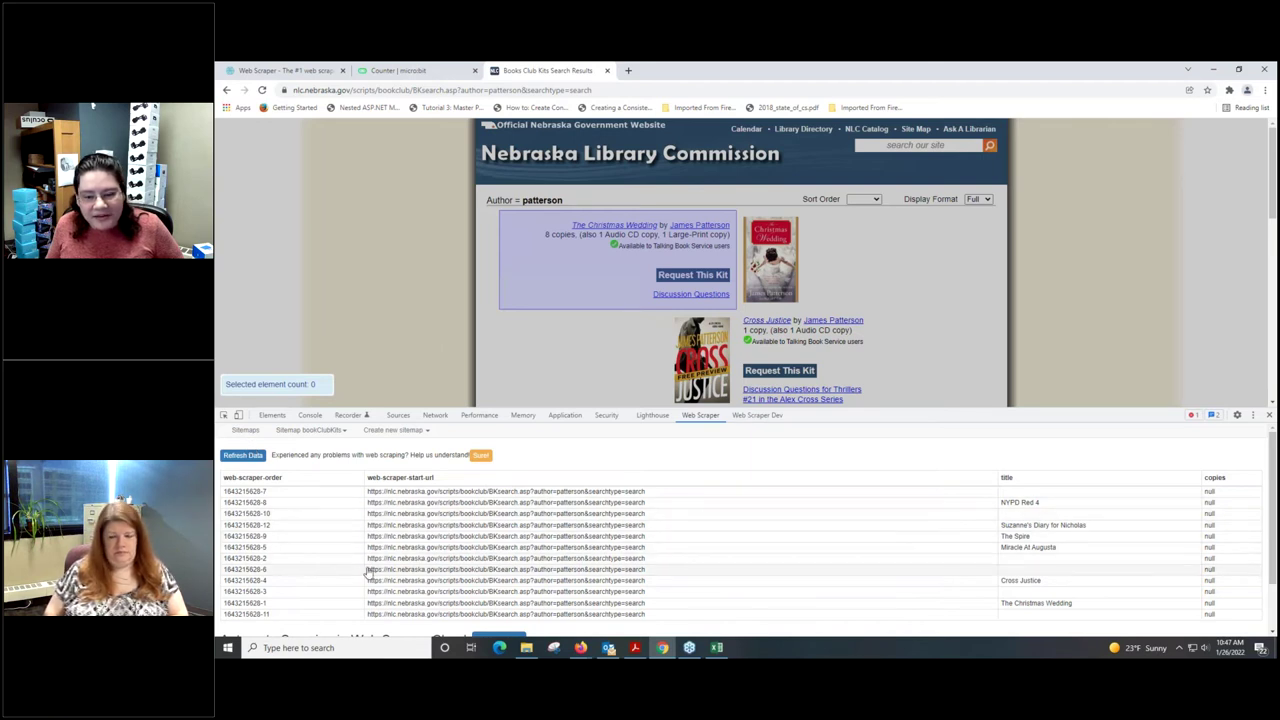
Export the scraped bookClubKits data as a CSV file and open the downloaded file in Excel.
{"action": "left_click", "coordinate": [318, 430]}
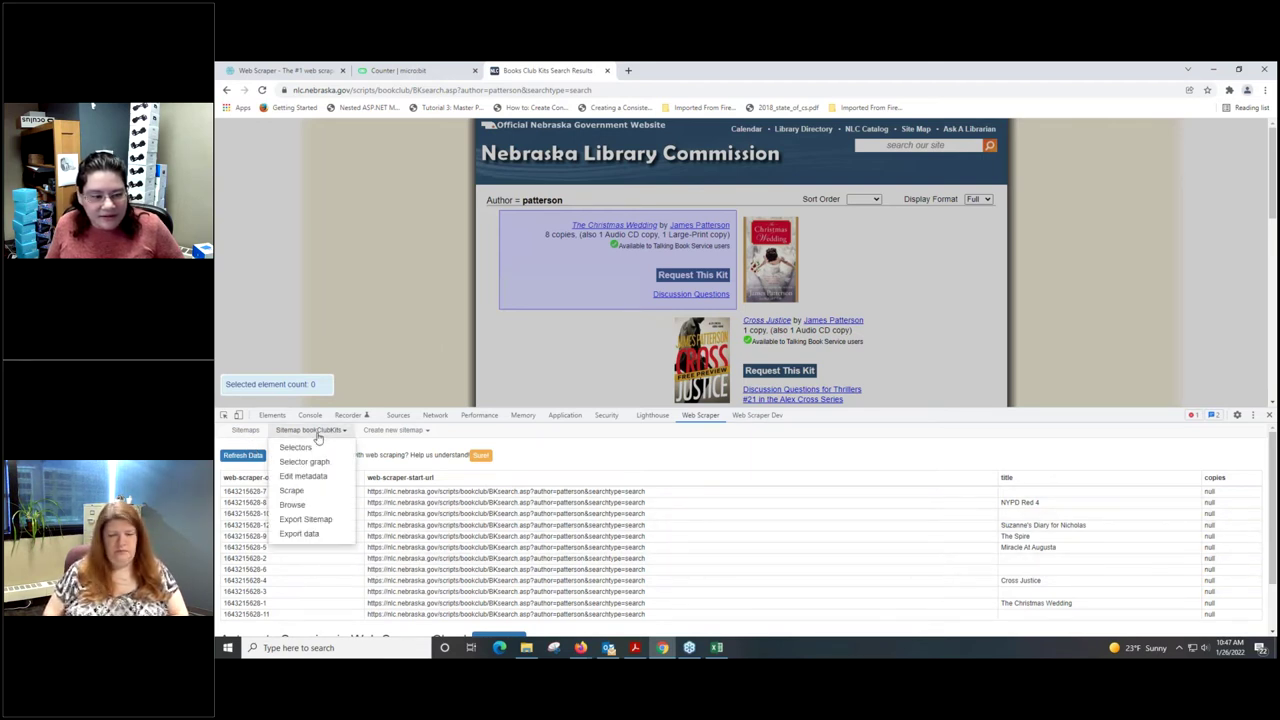
{"action": "left_click", "coordinate": [304, 533]}
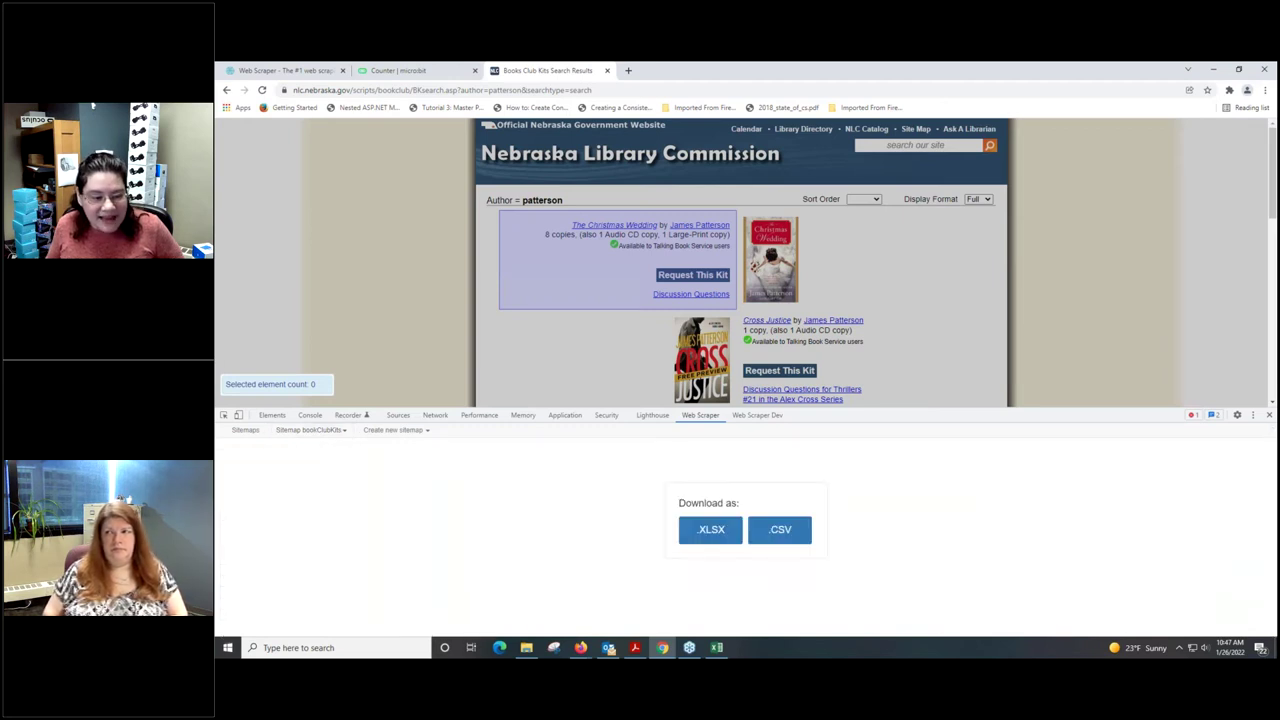
{"action": "left_click", "coordinate": [795, 538]}
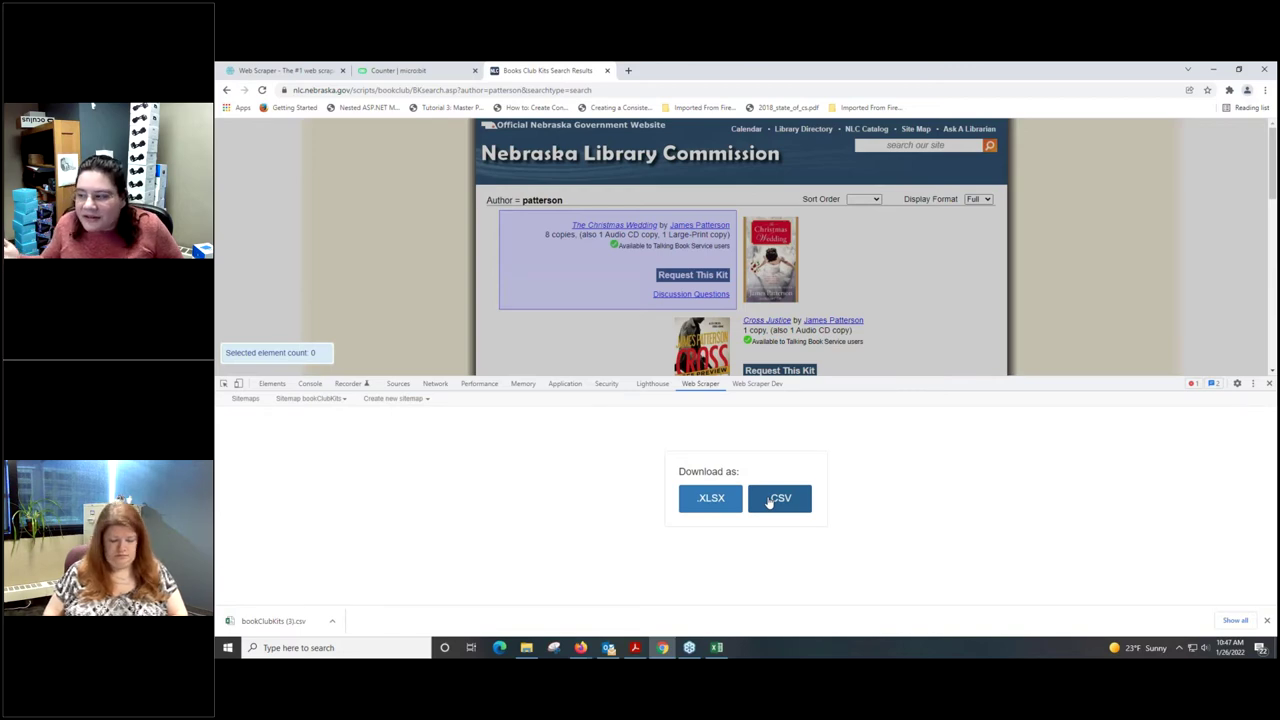
{"action": "left_click", "coordinate": [273, 622]}
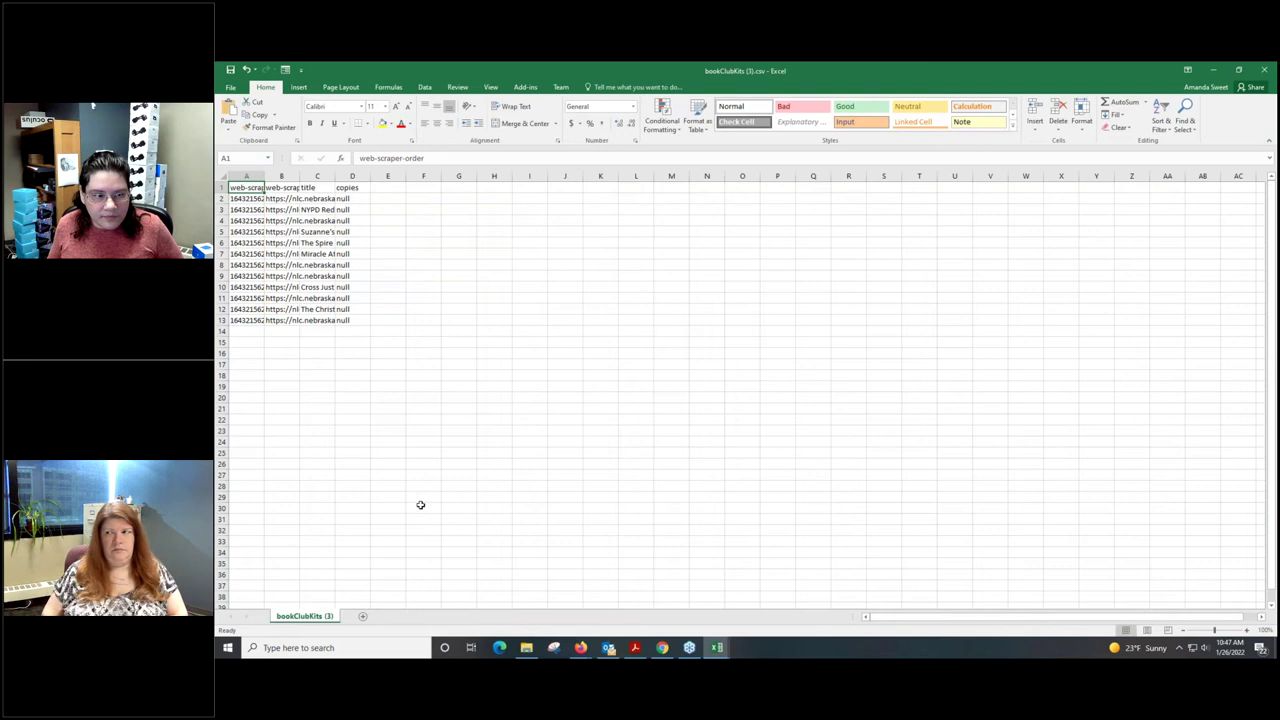
Widen the title and web-scraper-start-url columns, wrap the text in the URL column, and minimize the workbook.
{"action": "left_click_drag", "start_coordinate": [335, 176], "coordinate": [413, 176]}
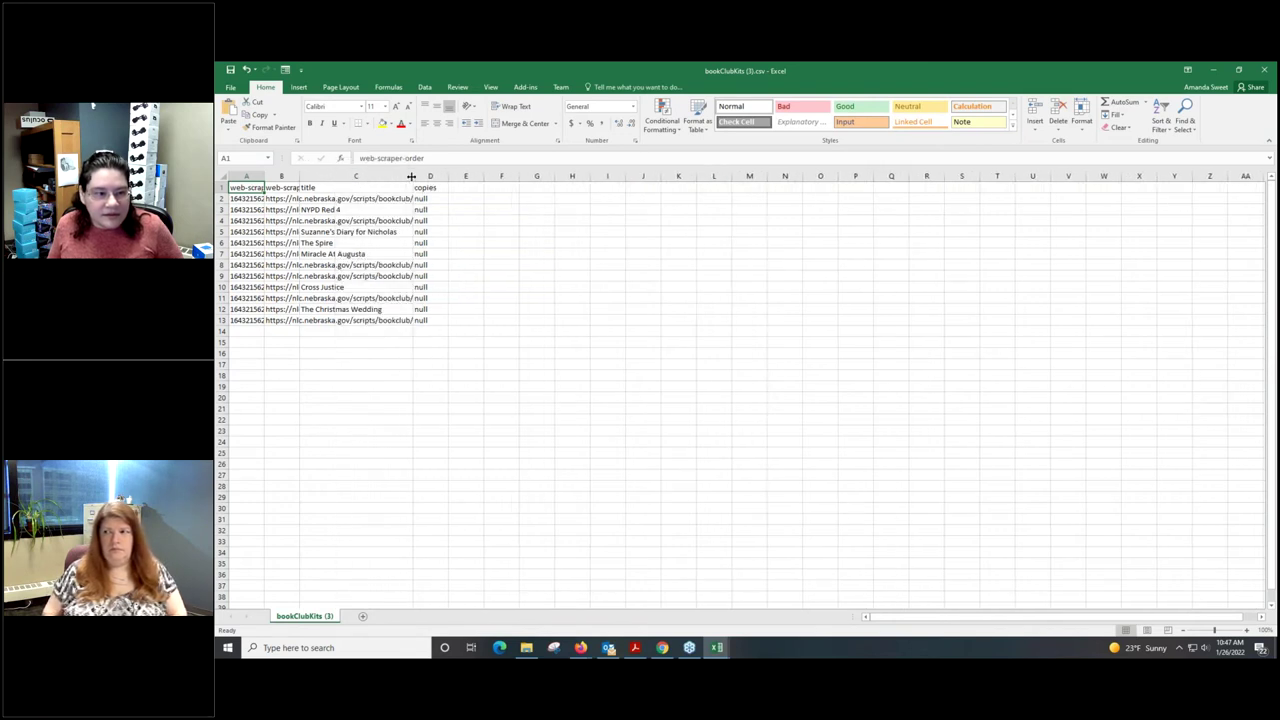
{"action": "left_click_drag", "start_coordinate": [299, 177], "coordinate": [391, 177]}
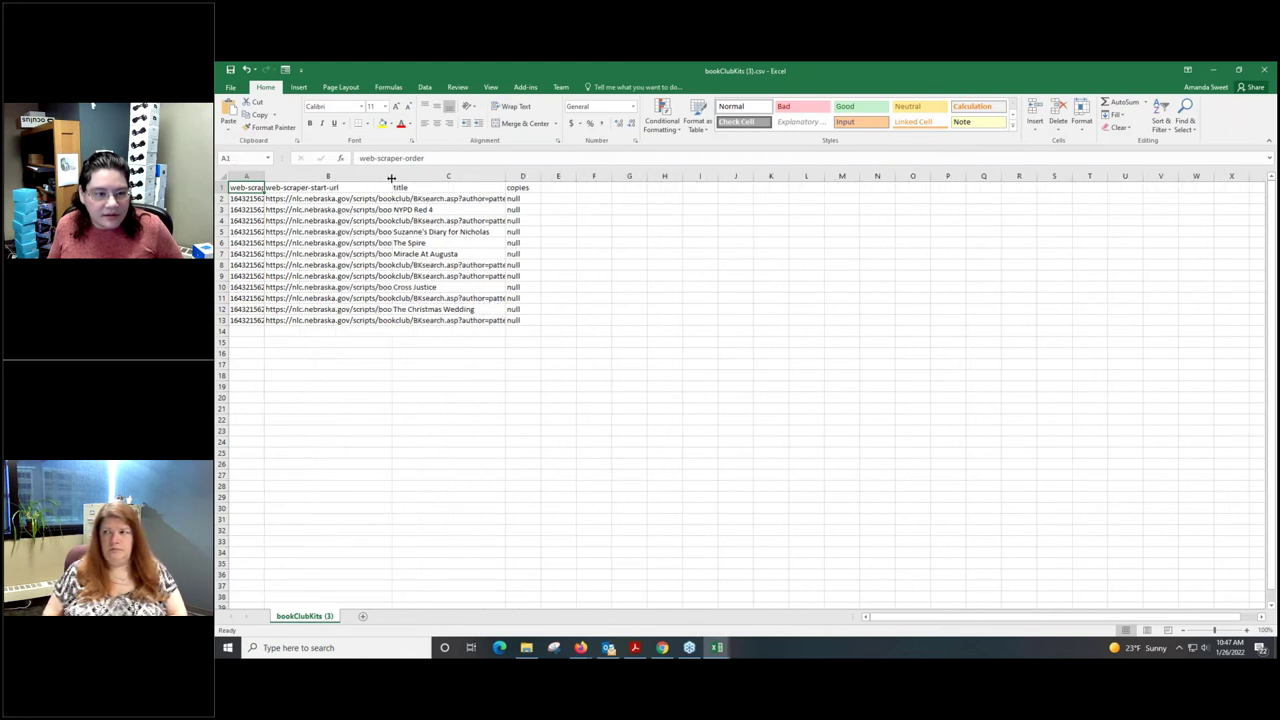
{"action": "left_click_drag", "start_coordinate": [392, 177], "coordinate": [551, 172]}
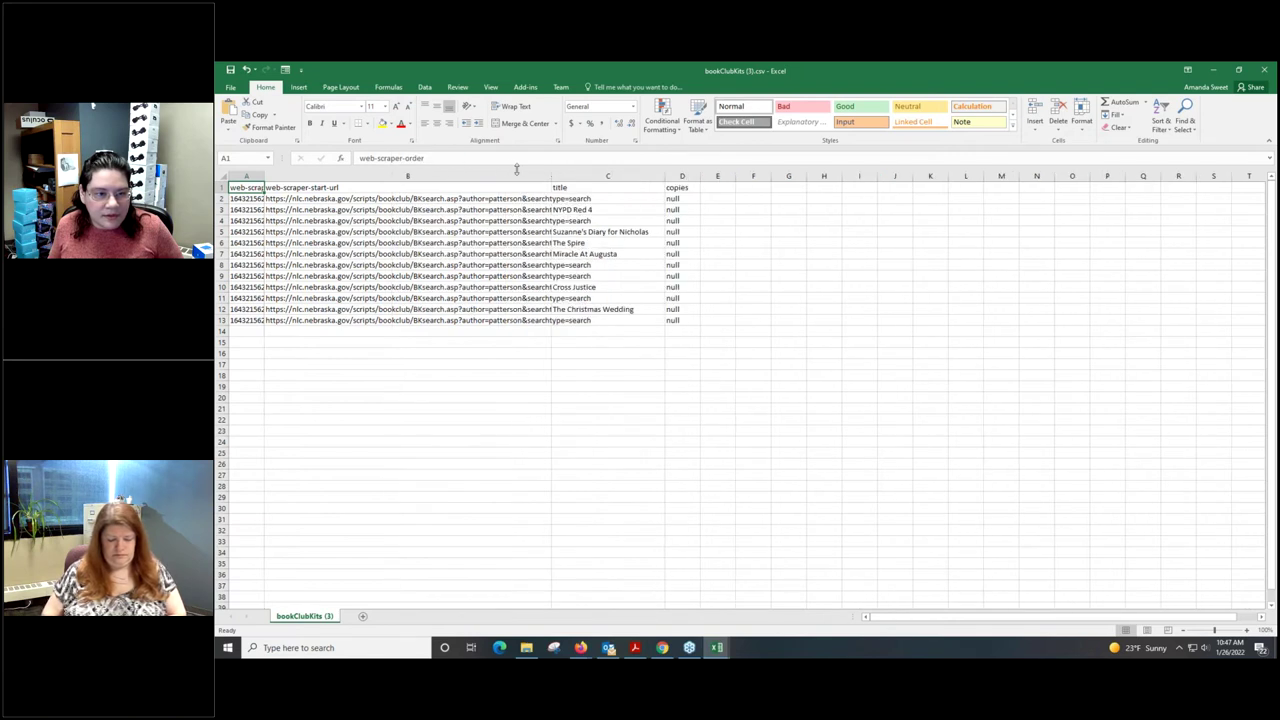
{"action": "left_click", "coordinate": [507, 177]}
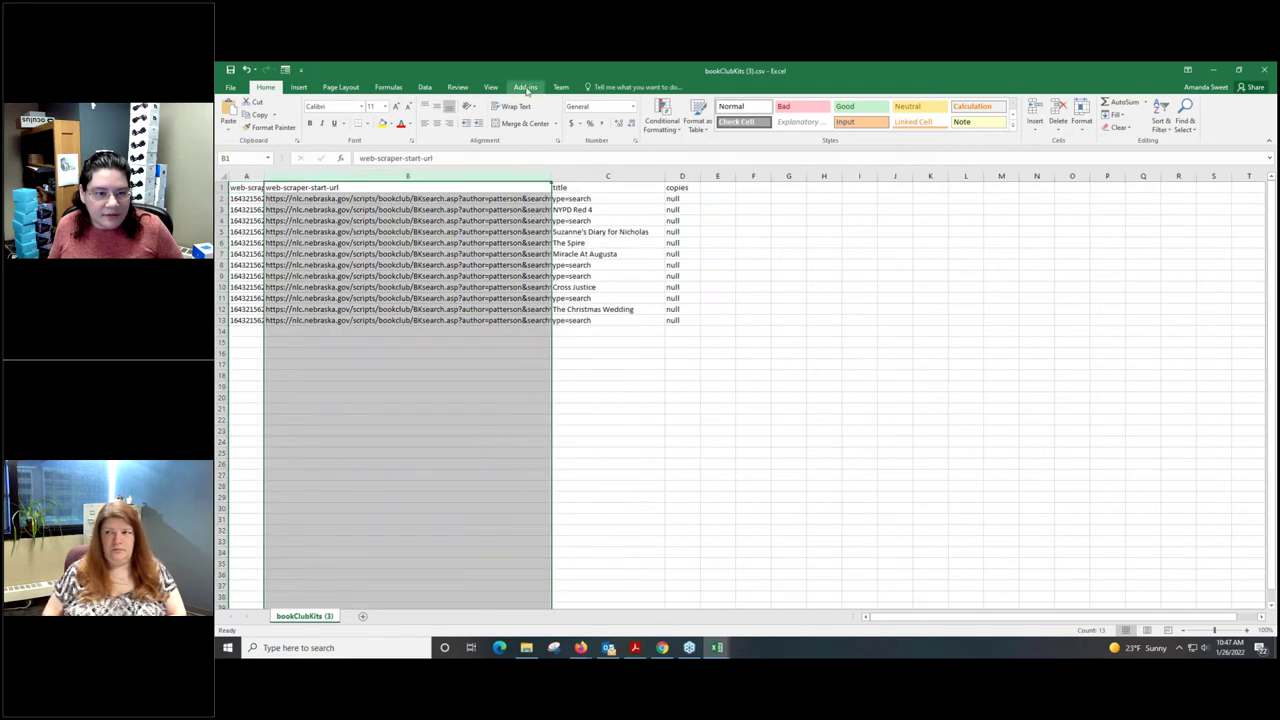
{"action": "left_click", "coordinate": [513, 106]}
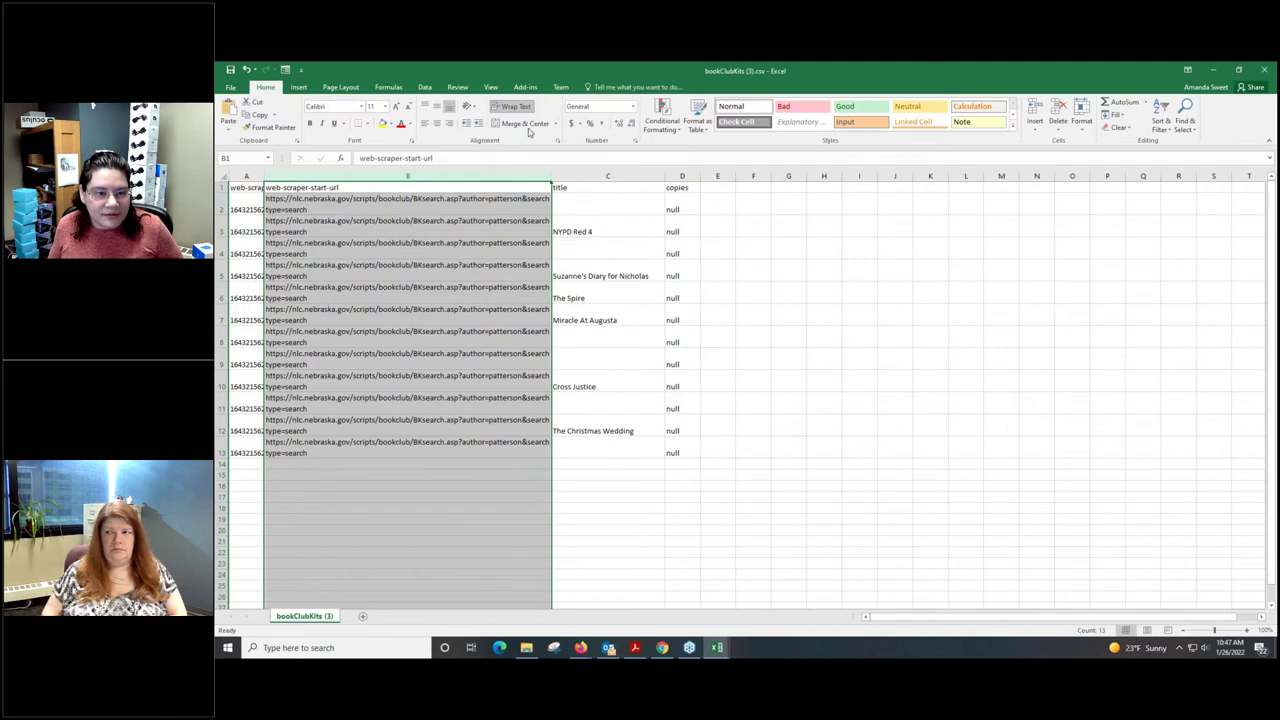
{"action": "left_click", "coordinate": [610, 203]}
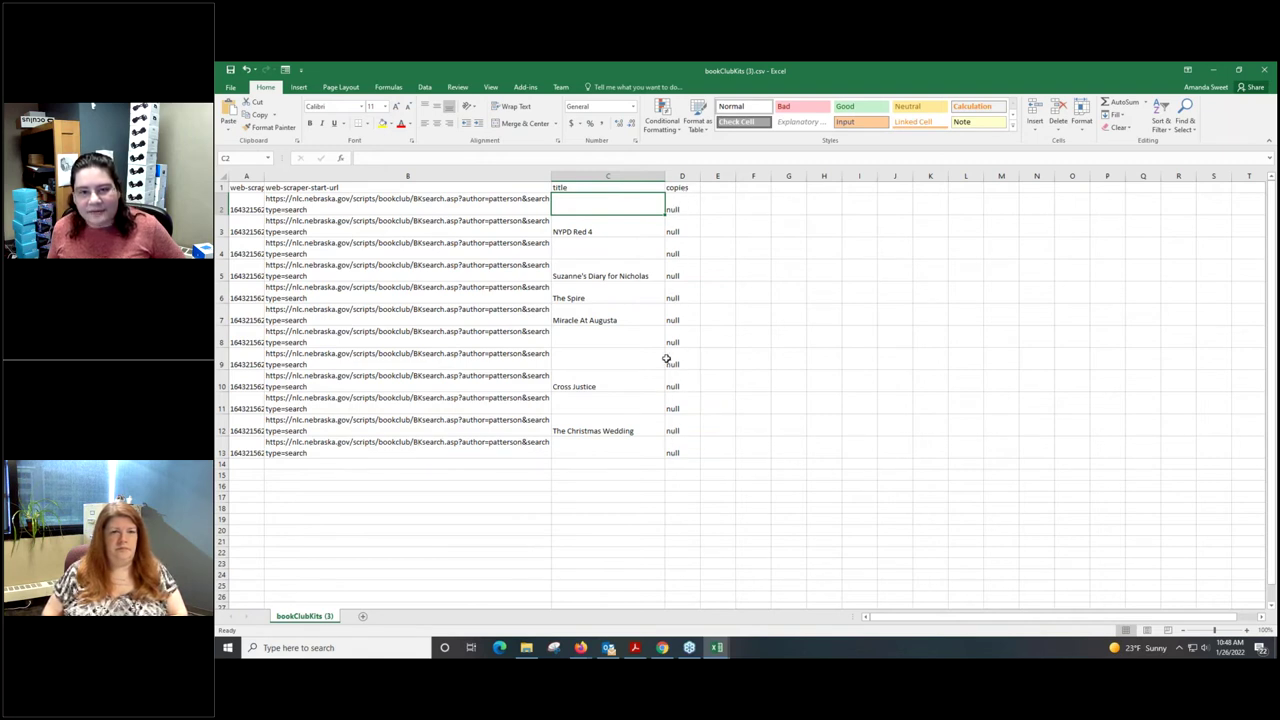
{"action": "left_click", "coordinate": [1212, 71]}
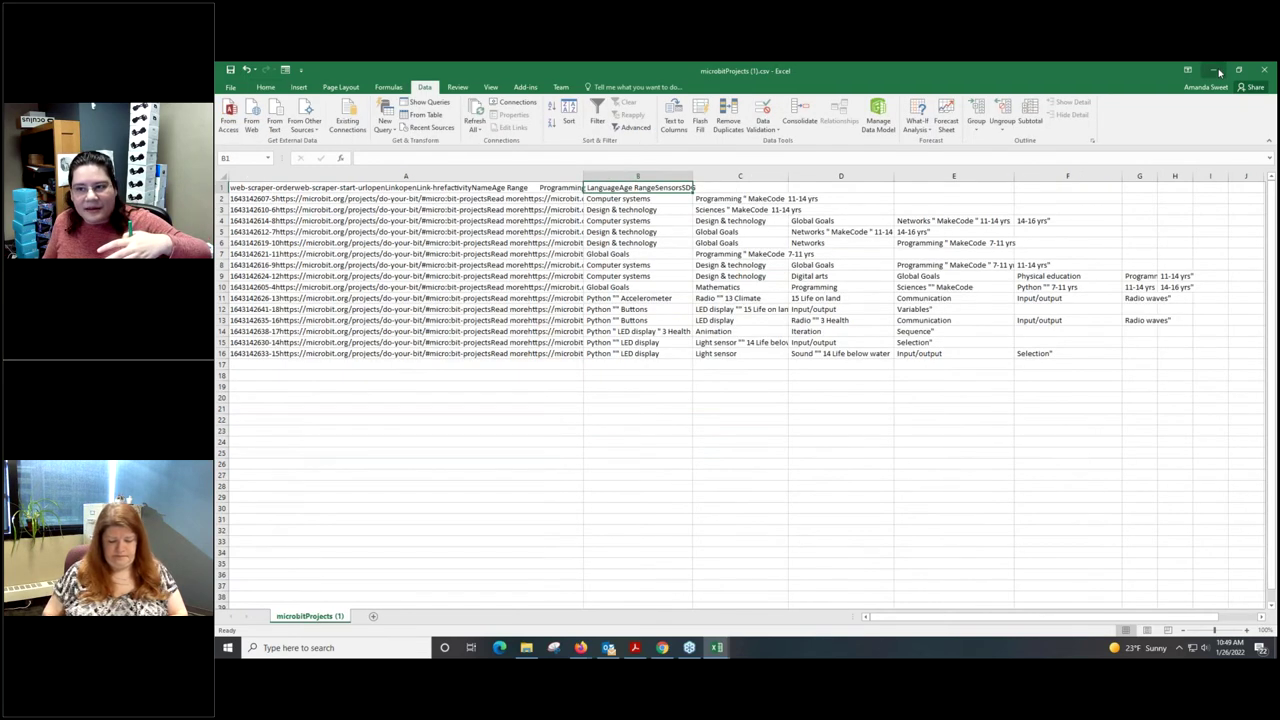
Minimize the microbitProjects workbook, inspect the HTML elements of the book club kits page in Chrome, and open its page source.
{"action": "left_click", "coordinate": [1212, 71]}
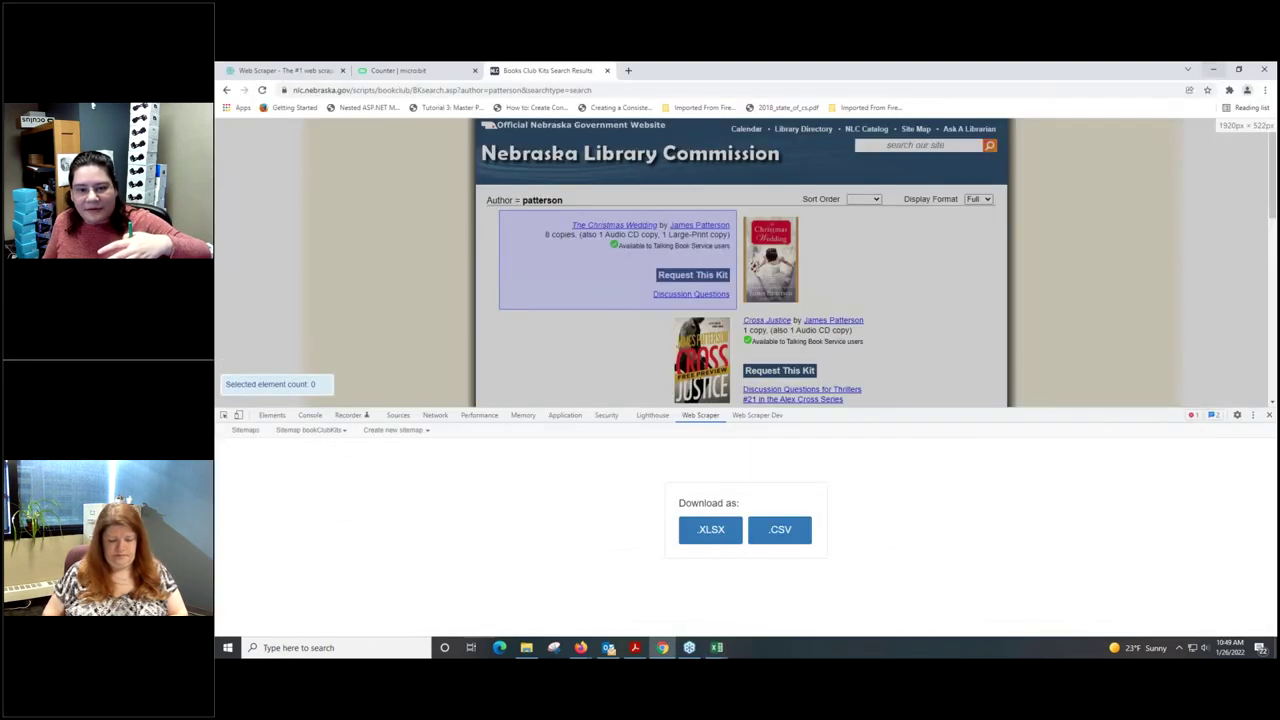
{"action": "right_click", "coordinate": [396, 238]}
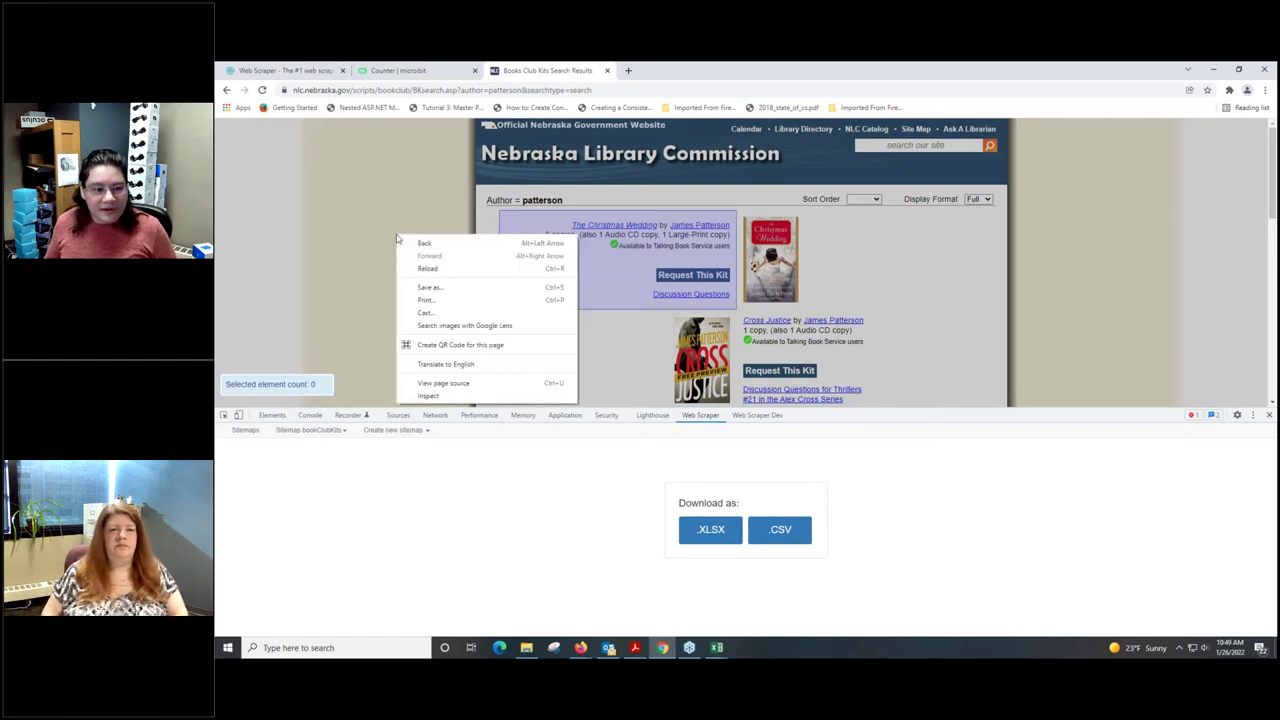
{"action": "left_click", "coordinate": [430, 396]}
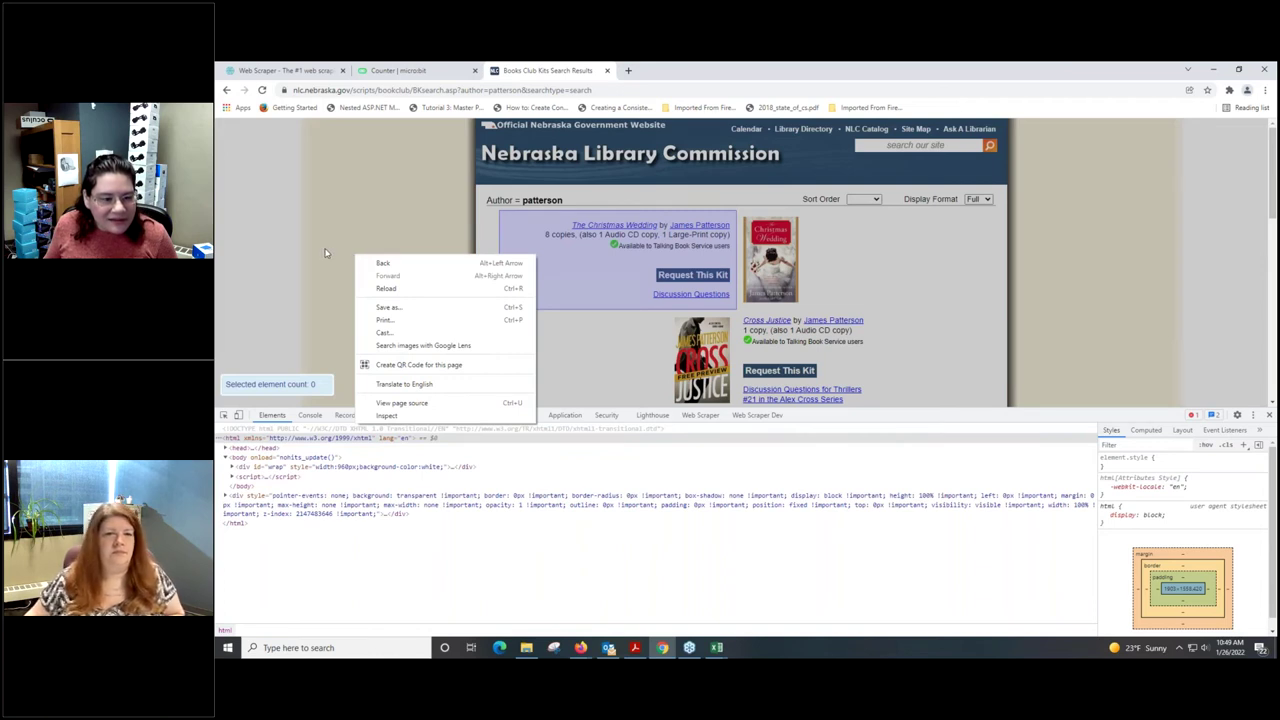
{"action": "left_click", "coordinate": [420, 402]}
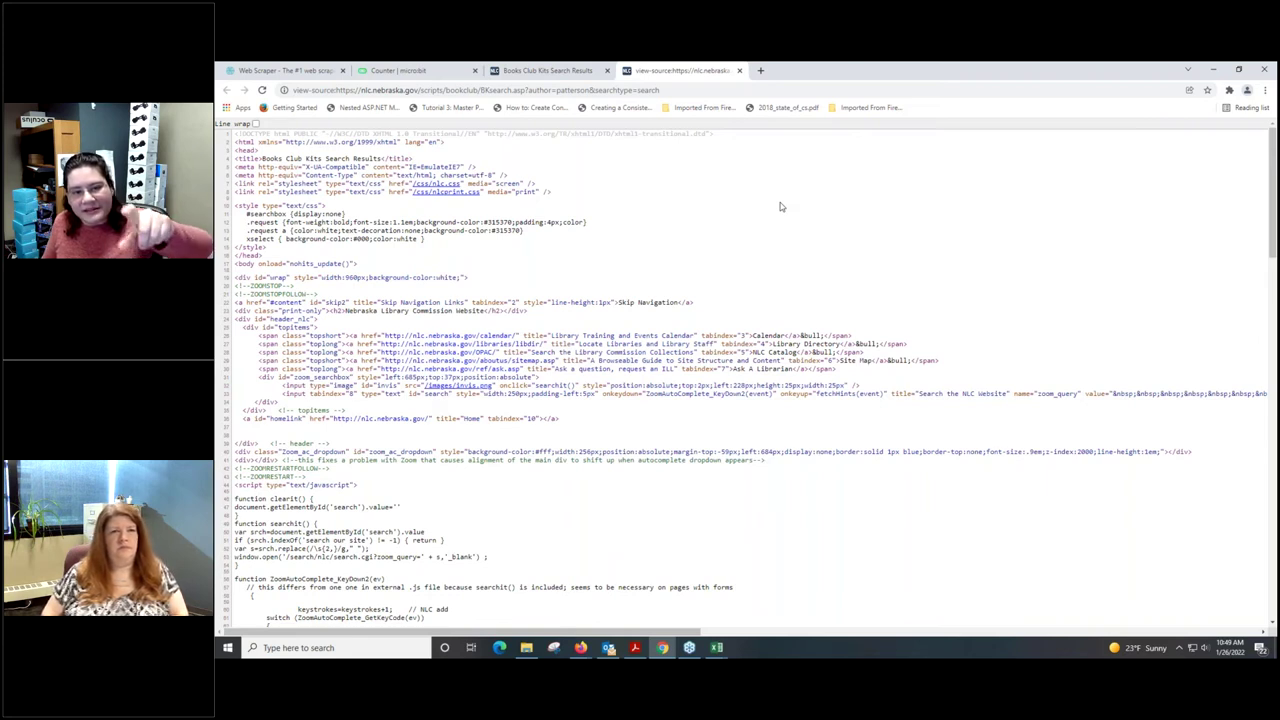
Check the first kit's title on the results page and search the page source for "the christ".
{"action": "left_click", "coordinate": [533, 73]}
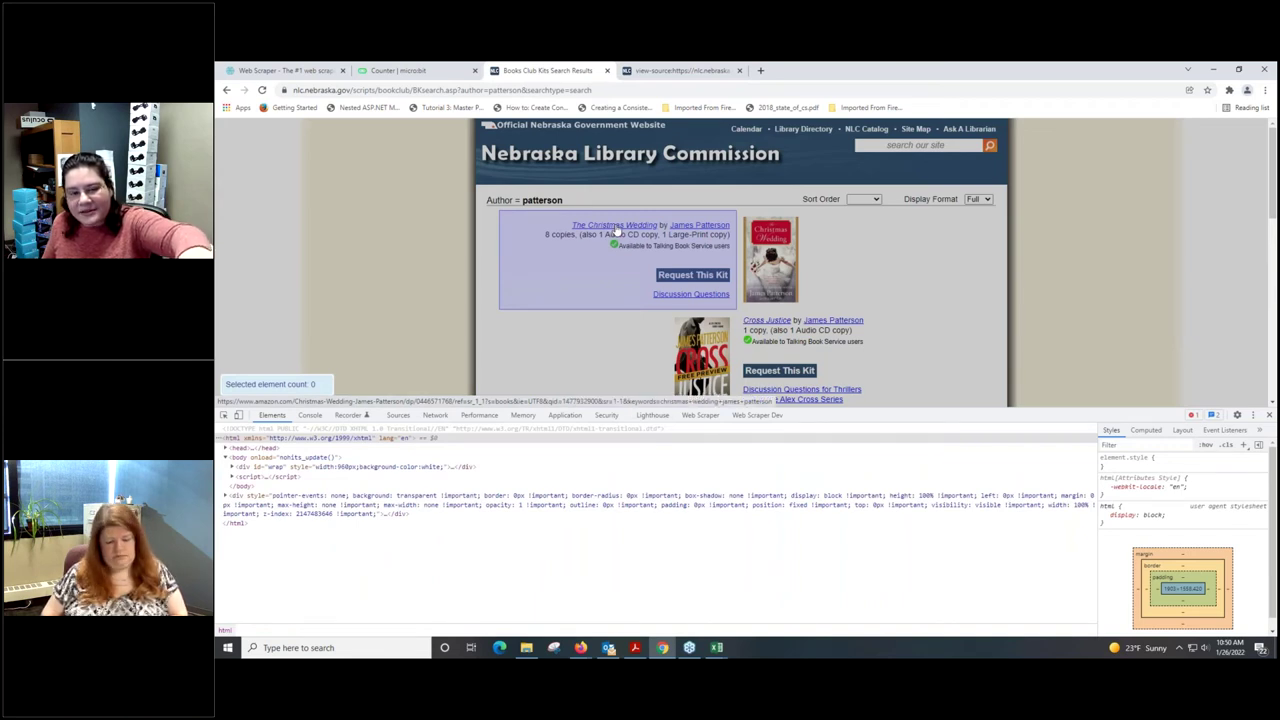
{"action": "left_click", "coordinate": [684, 72]}
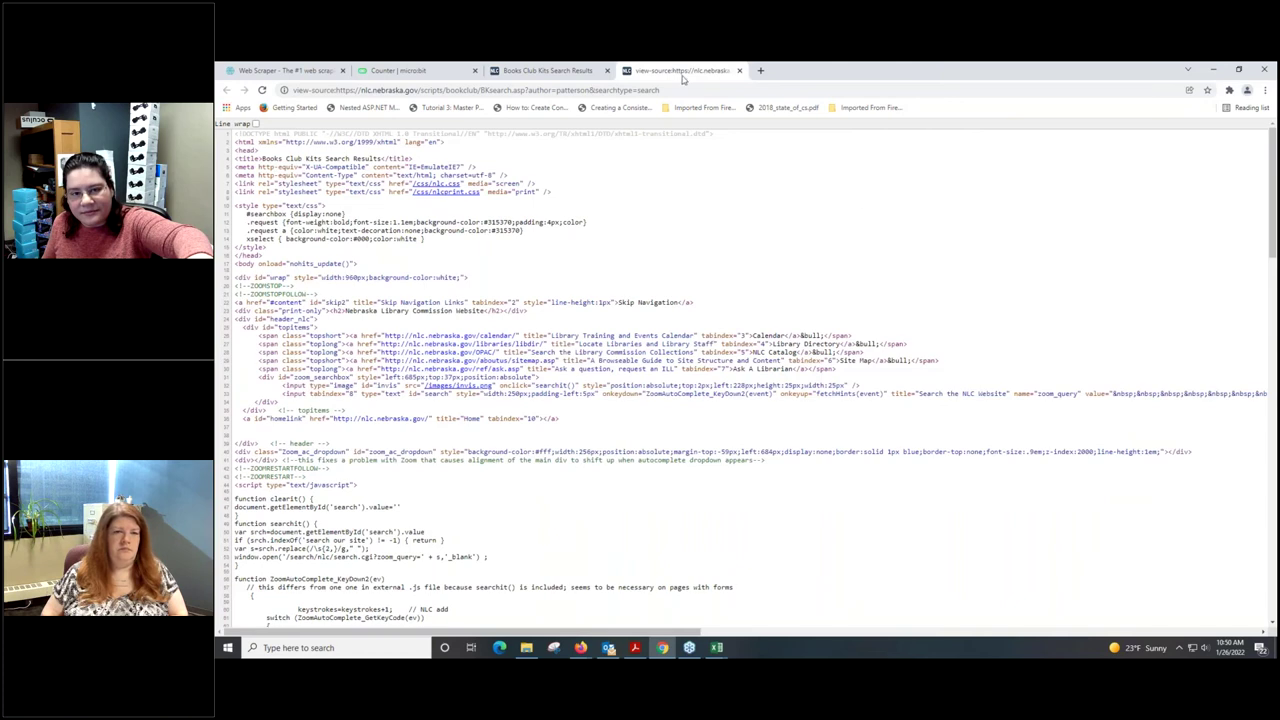
{"action": "key", "text": "ctrl+f"}
{"action": "type", "text": "the"}
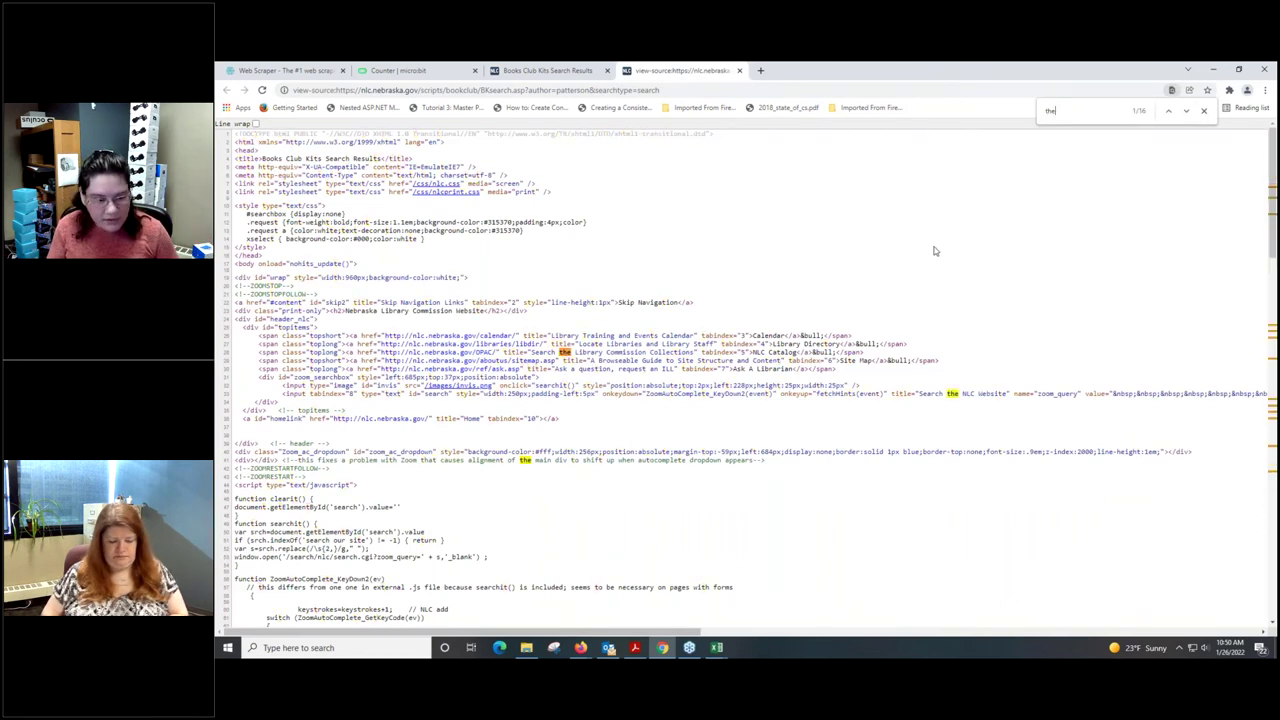
{"action": "type", "text": " christ"}
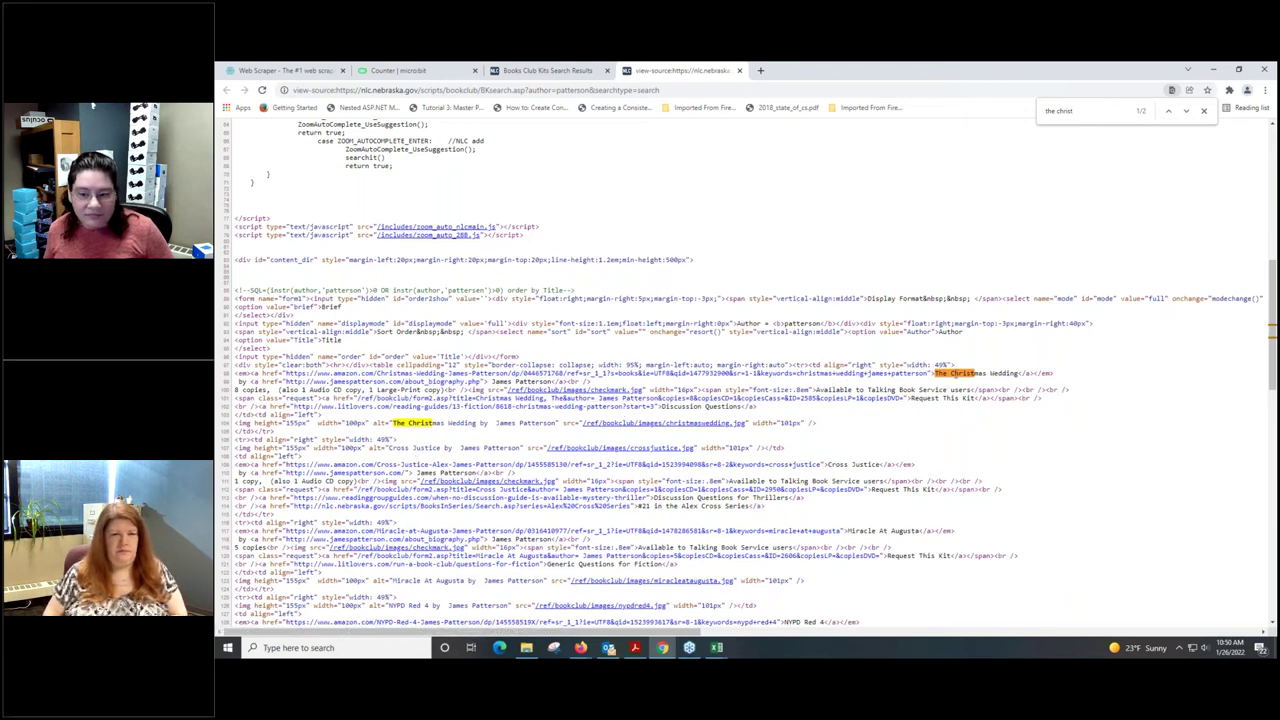
Highlight The Christmas Wedding title and its copies text in the source code, and compare them with the results page.
{"action": "left_click_drag", "start_coordinate": [936, 368], "coordinate": [1020, 373]}
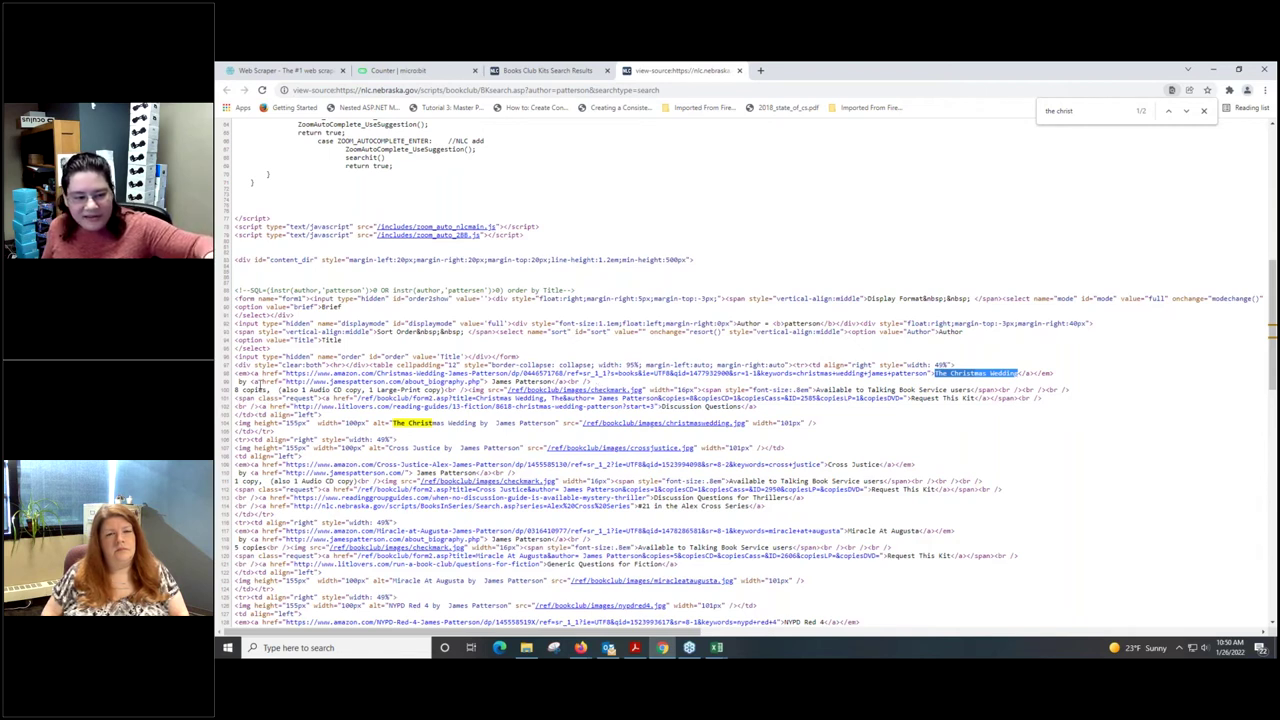
{"action": "mouse_move", "coordinate": [268, 391]}
{"action": "left_mouse_down"}
{"action": "mouse_move", "coordinate": [226, 396]}
{"action": "mouse_move", "coordinate": [247, 388]}
{"action": "left_mouse_up"}
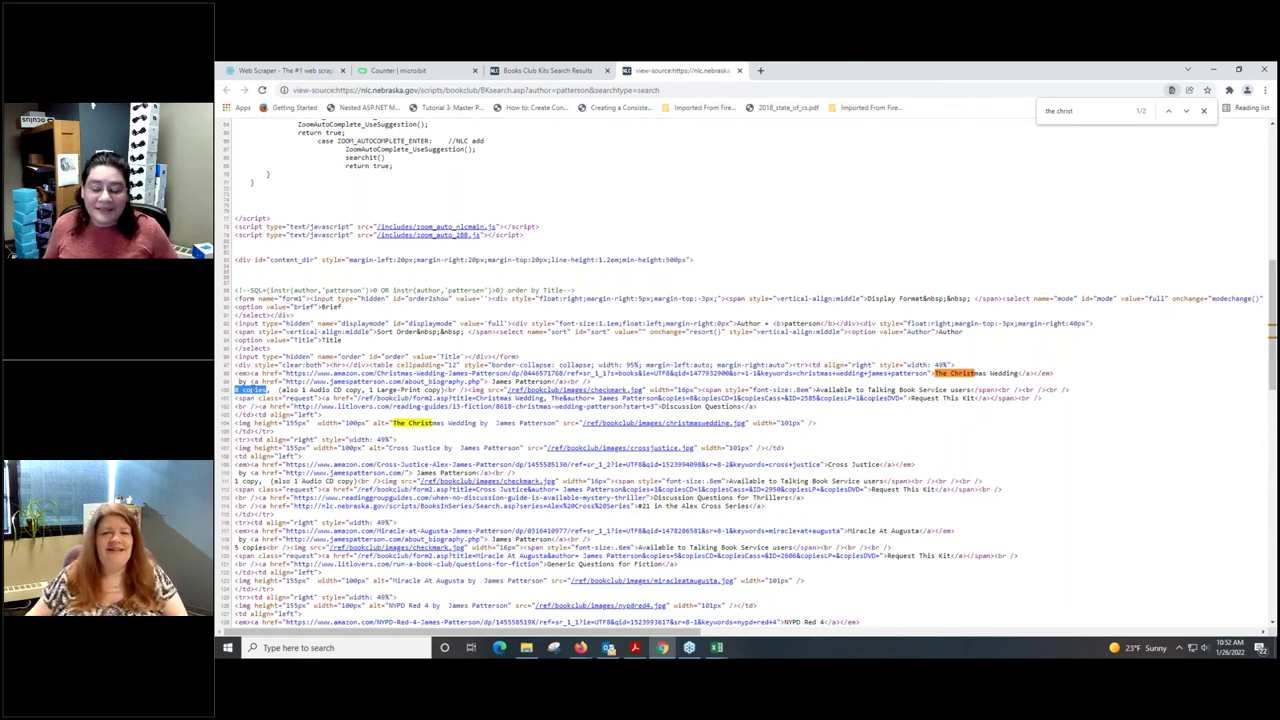
{"action": "left_click", "coordinate": [503, 72]}
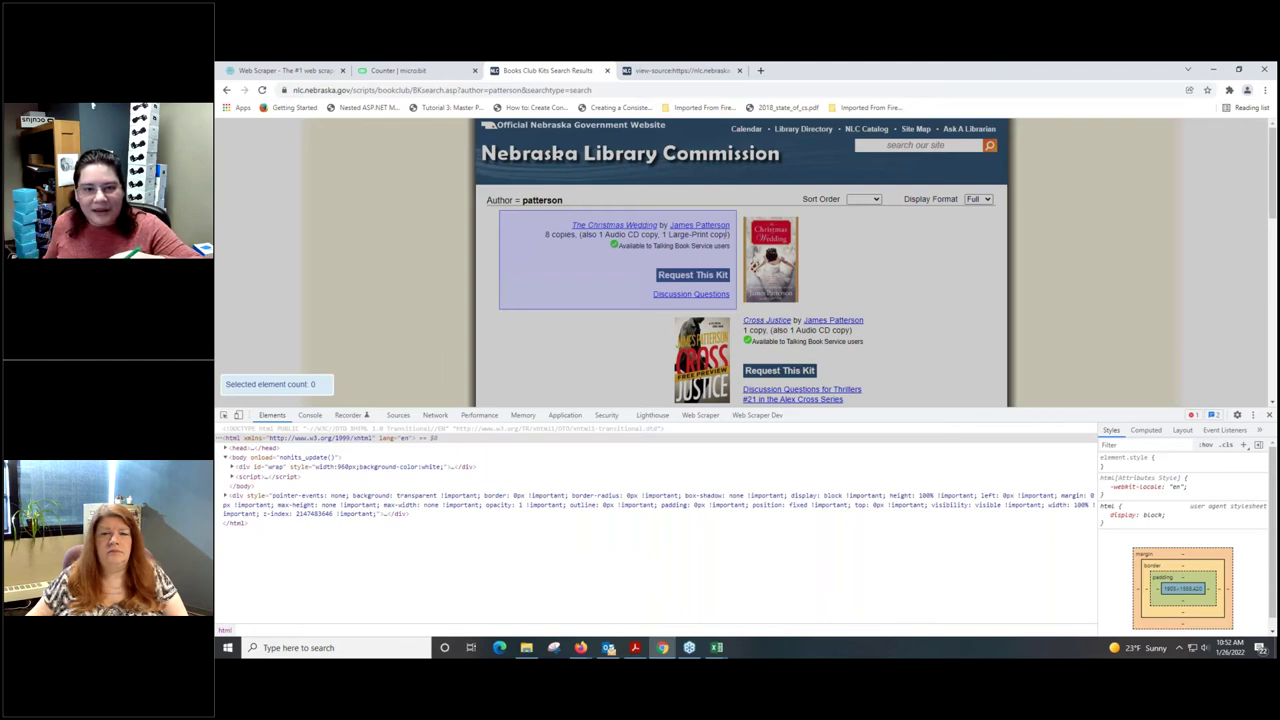
{"action": "left_click", "coordinate": [643, 76]}
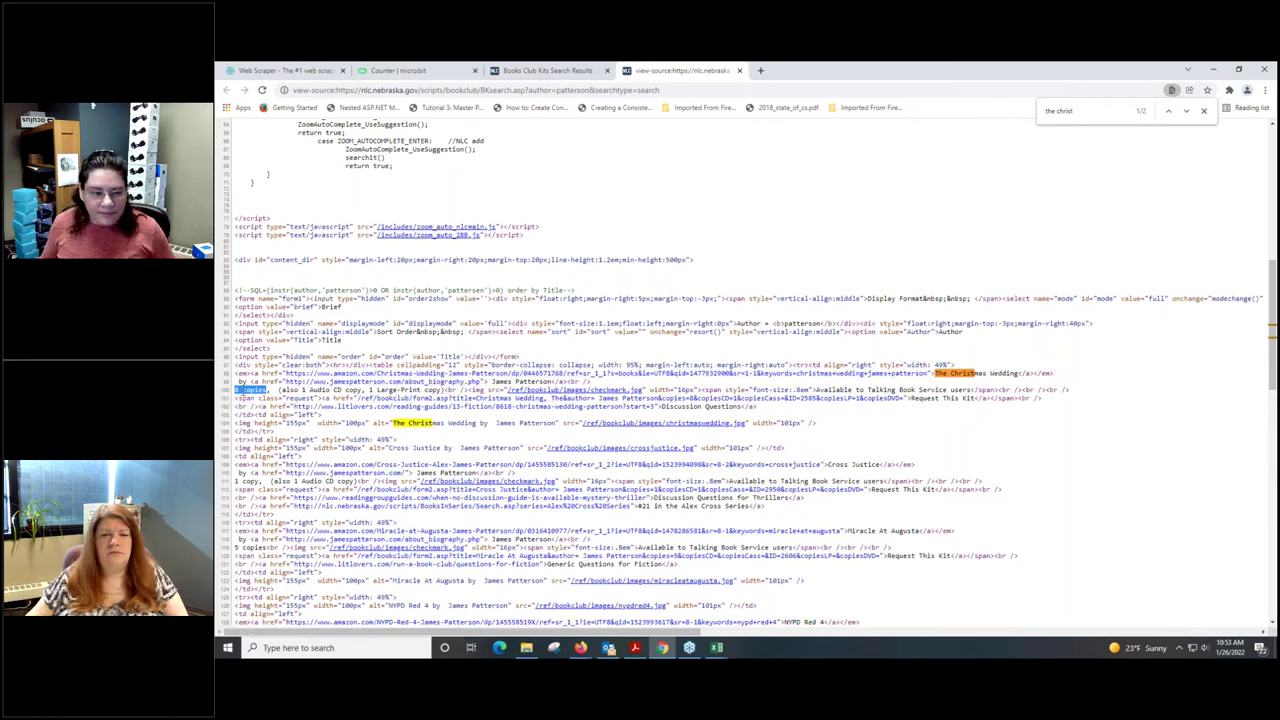
Return to the book club results page and switch to the bookClubKits (3).csv workbook in Excel to review the scraped data.
{"action": "left_click", "coordinate": [532, 72]}
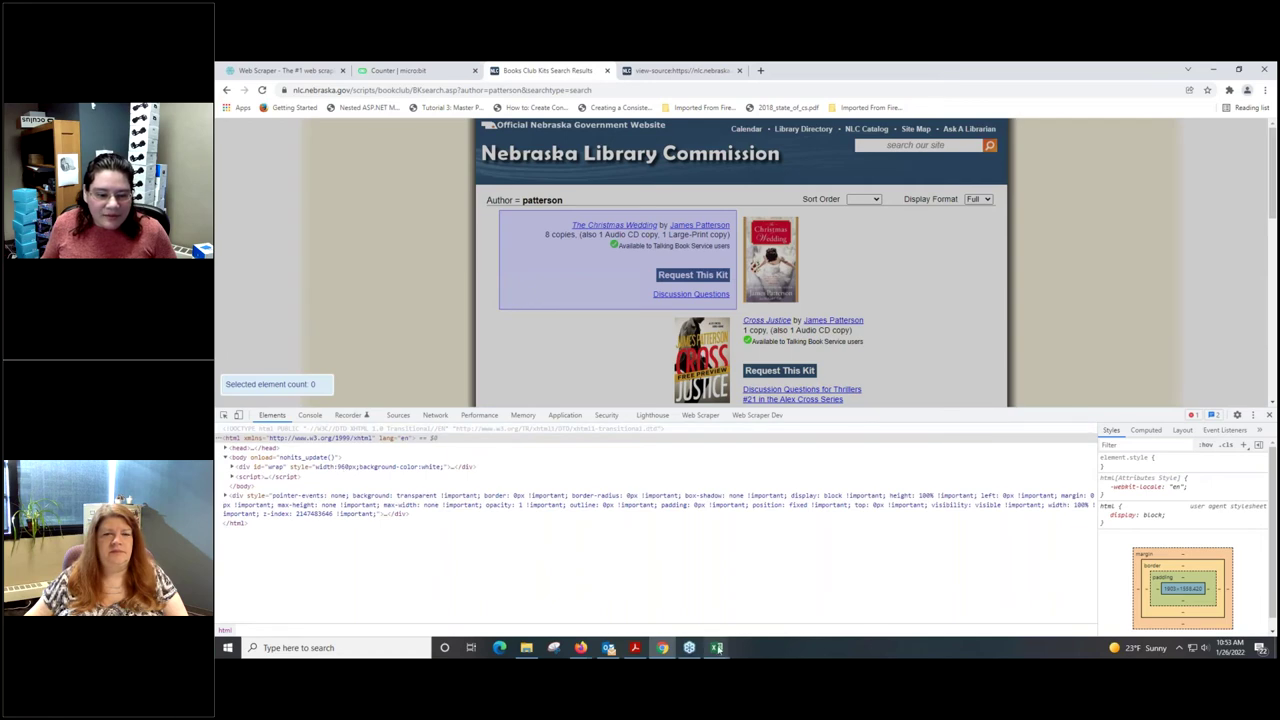
{"action": "mouse_move", "coordinate": [716, 648]}
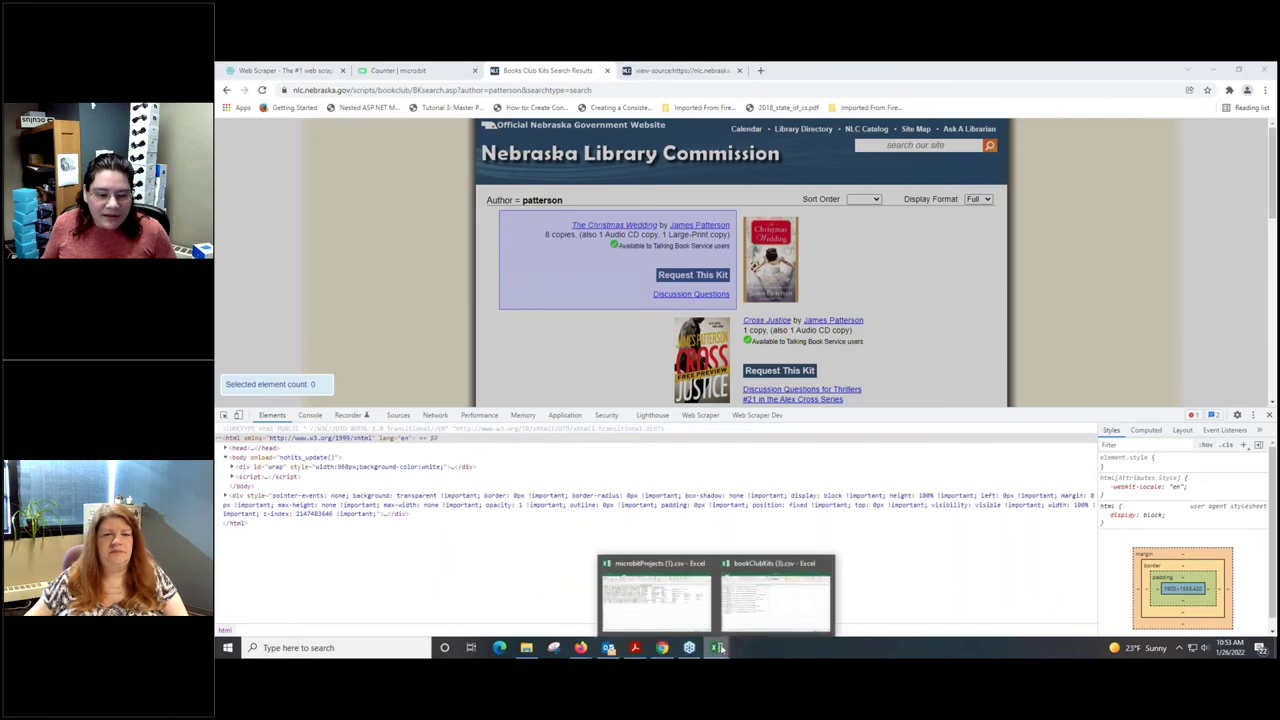
{"action": "left_click", "coordinate": [785, 614]}
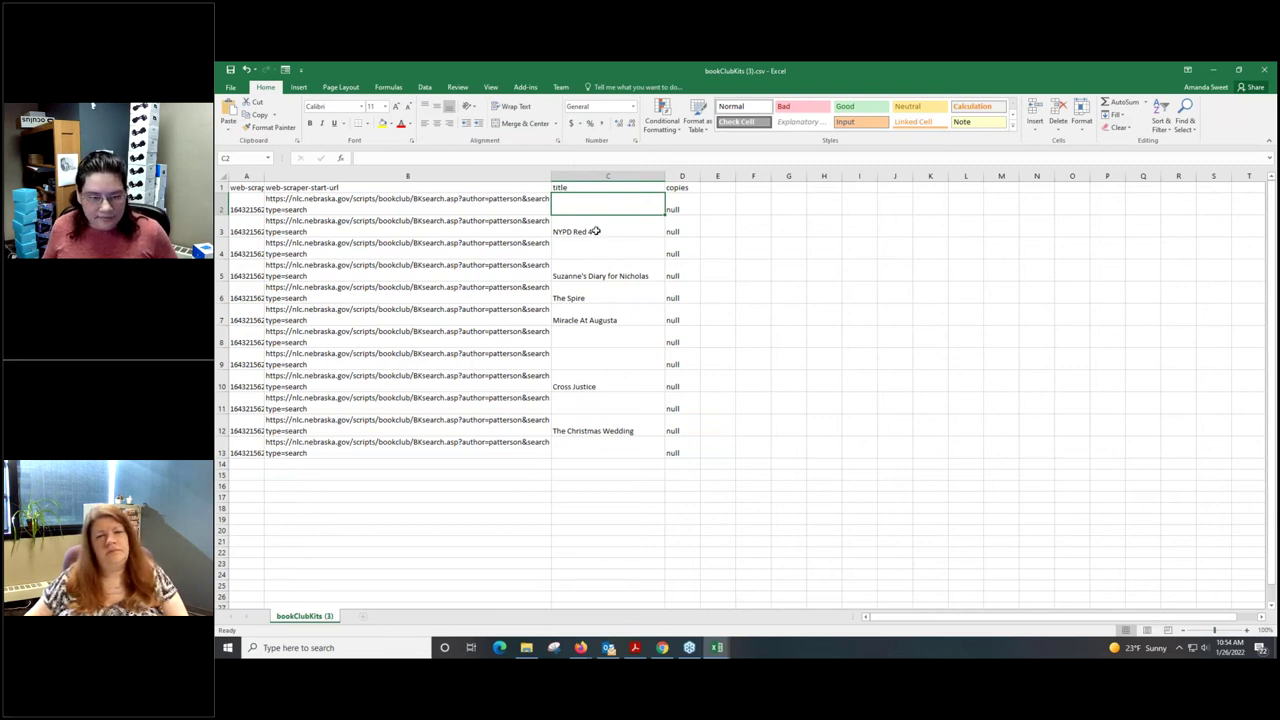
Close the bookClubKits (3).csv workbook without saving, and close the book club search results page in the browser.
{"action": "left_click", "coordinate": [1267, 74]}
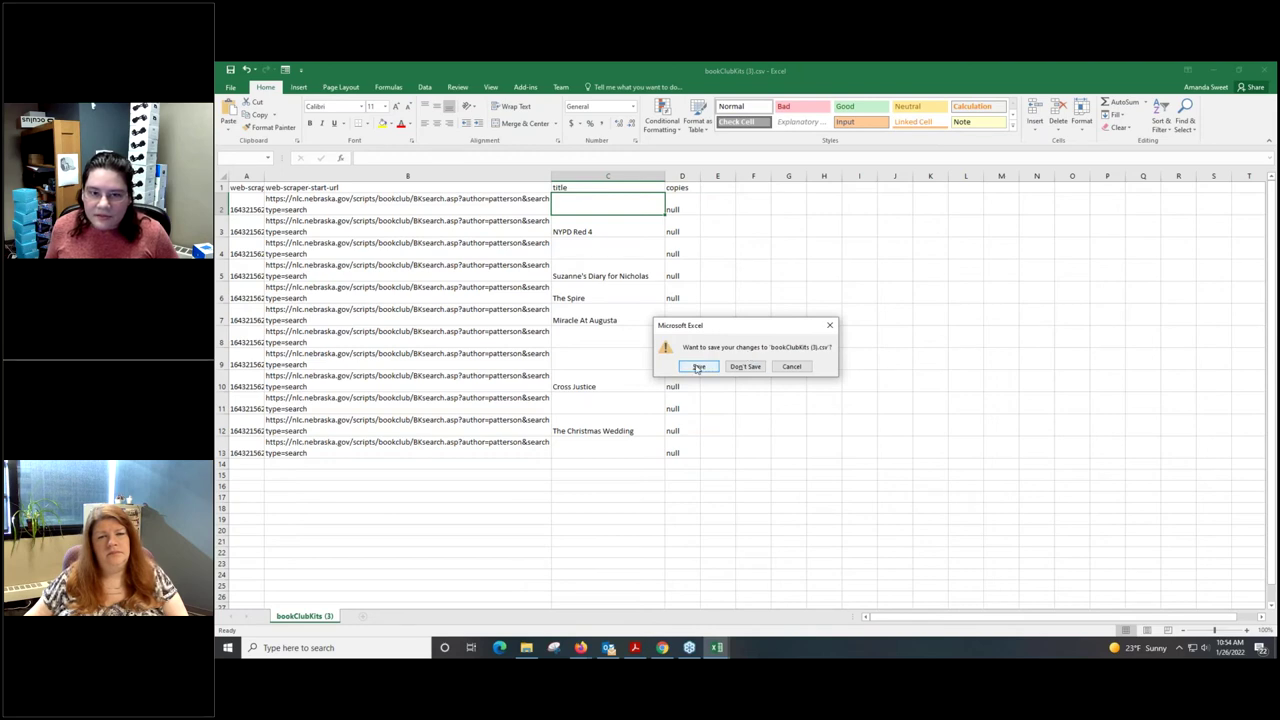
{"action": "left_click", "coordinate": [748, 367]}
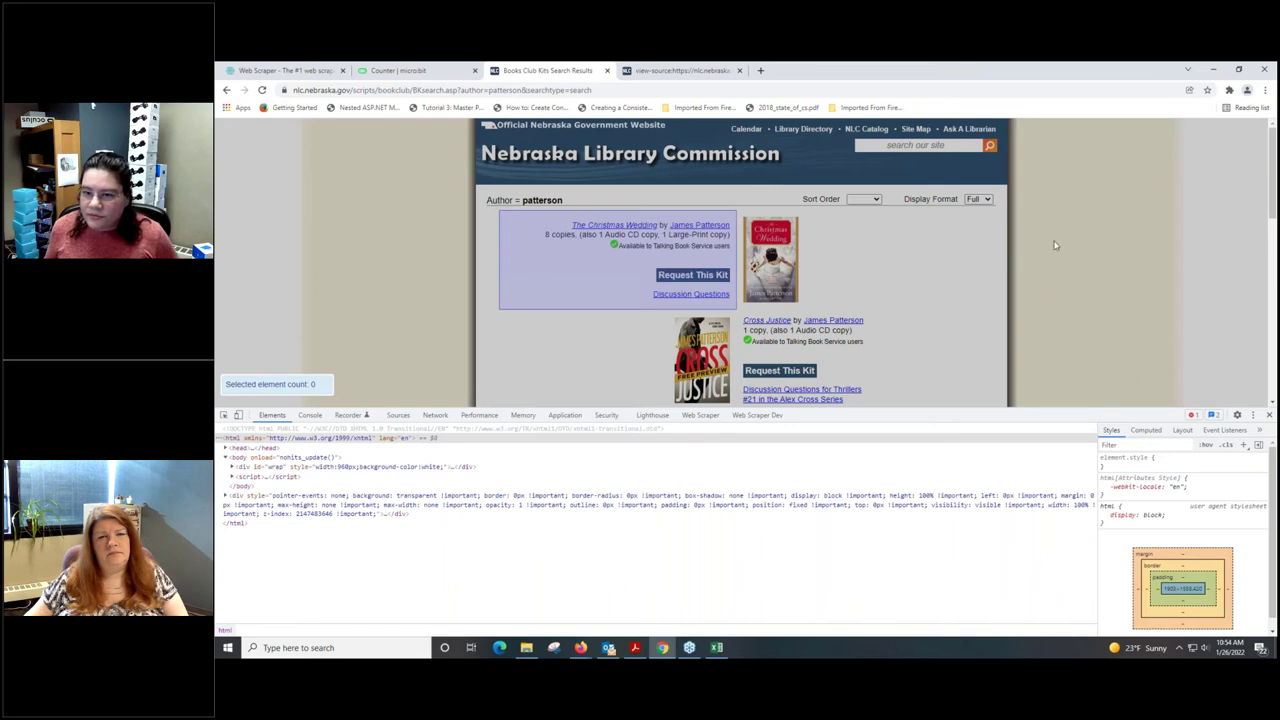
{"action": "left_click", "coordinate": [606, 70]}
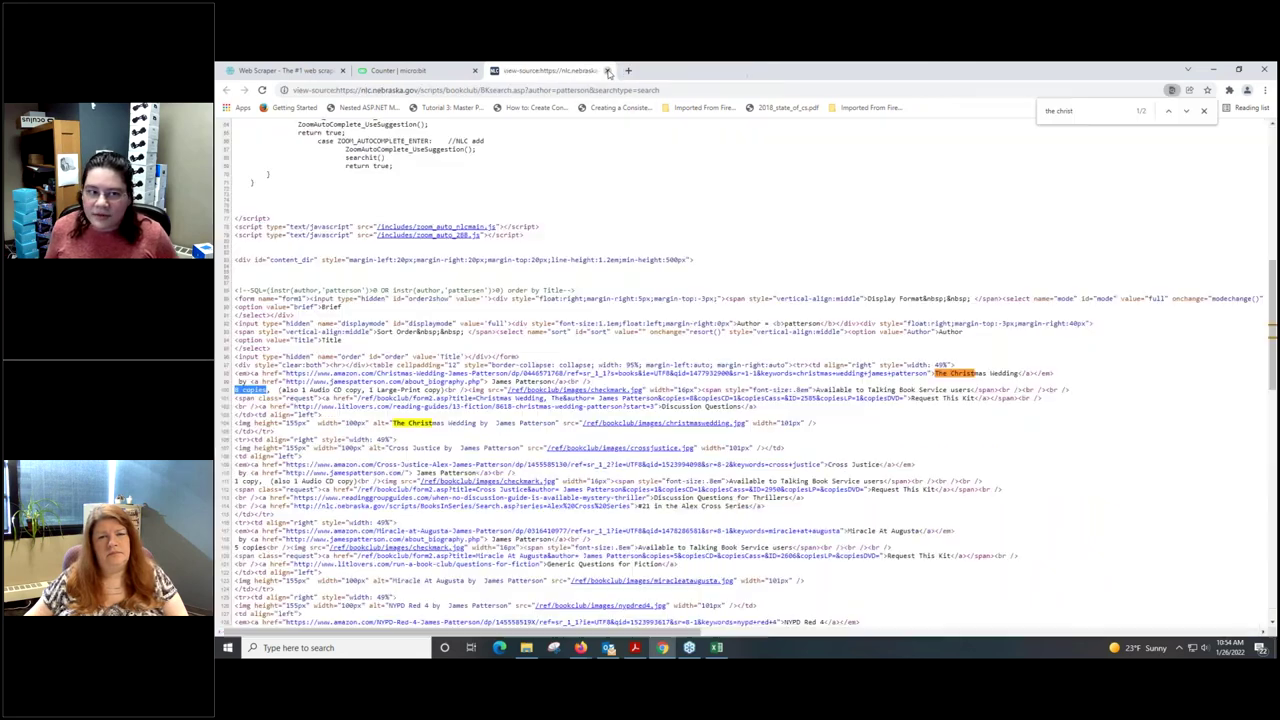
Switch to the Web Scraper 101 presentation in Google Slides and start the slideshow from the Use Cases slide.
{"action": "left_click", "coordinate": [1213, 71]}
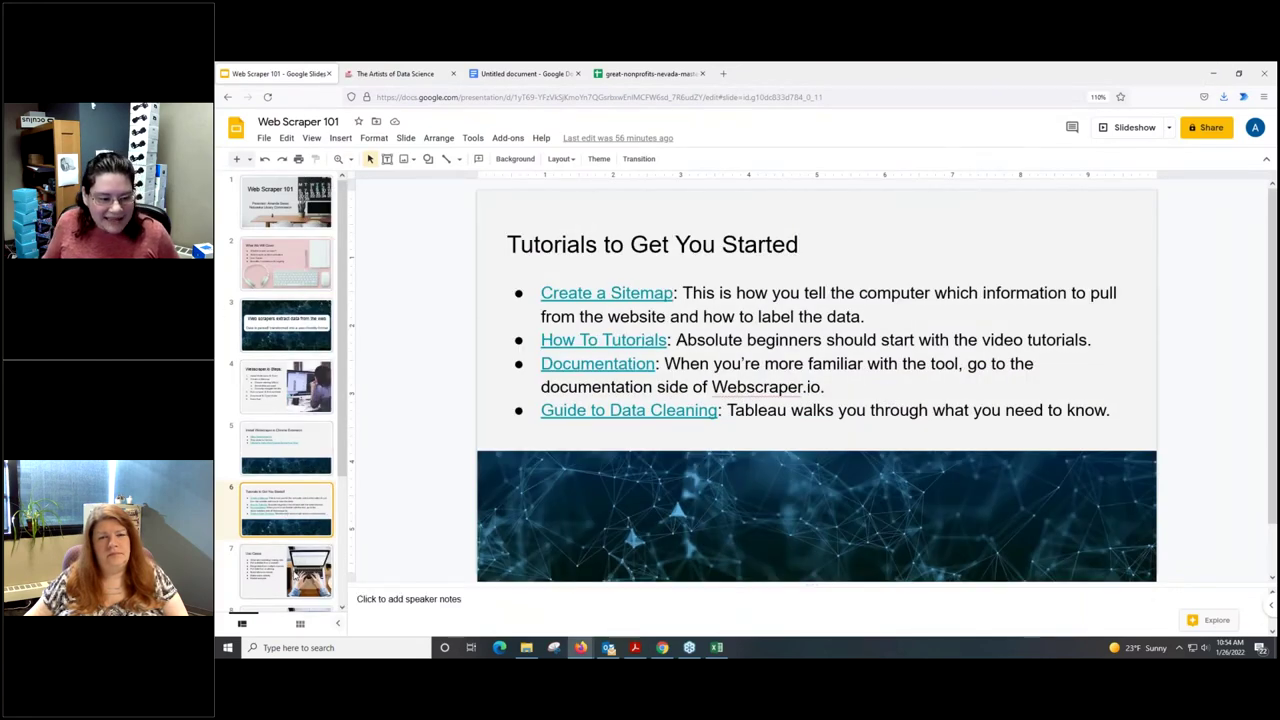
{"action": "key", "text": "Down"}
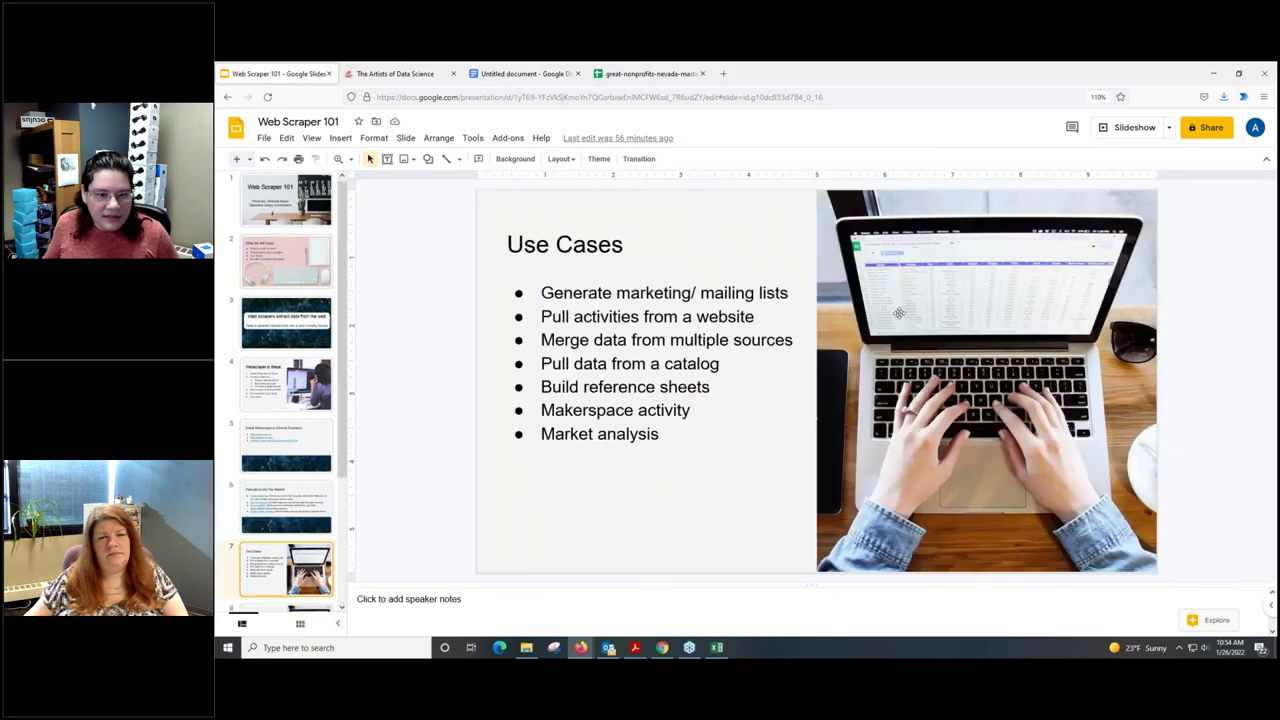
{"action": "left_click", "coordinate": [1134, 128]}
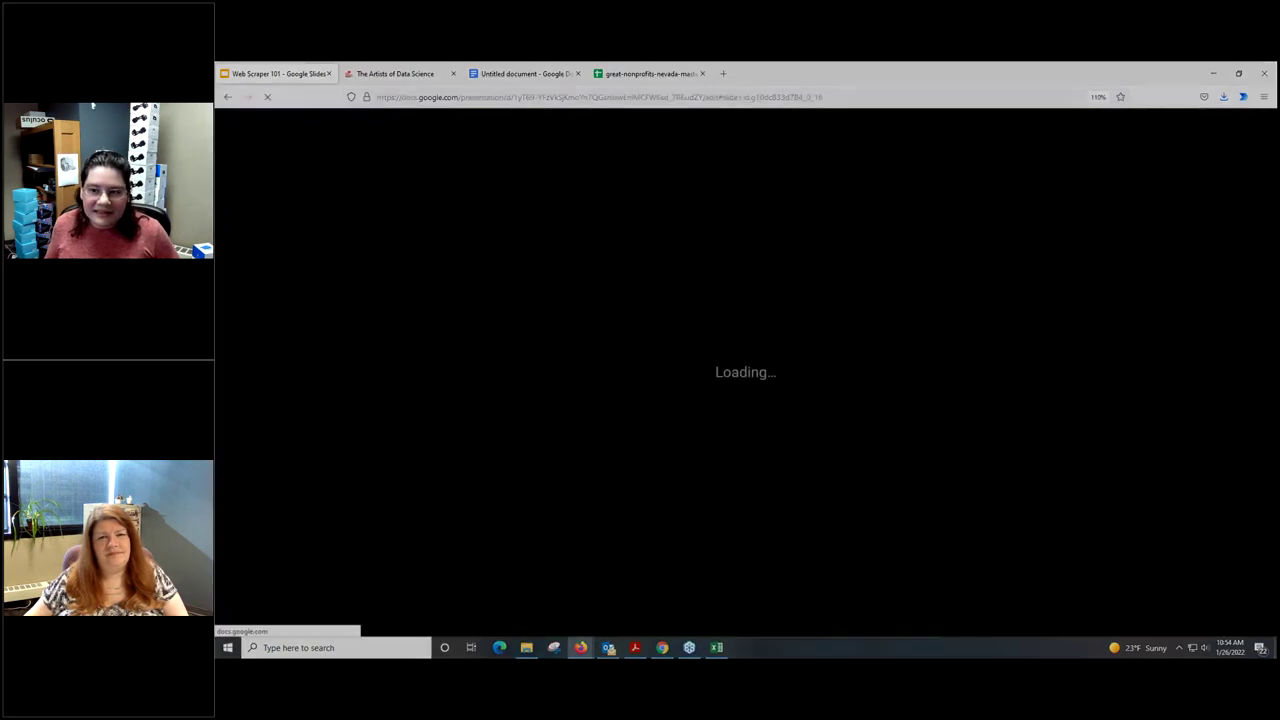